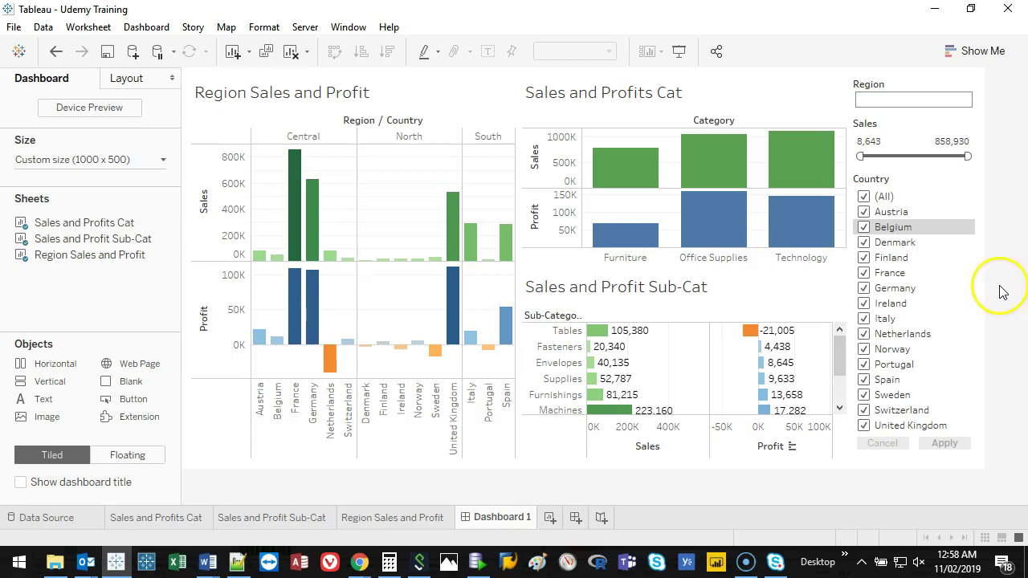
# Open the workbook-wide formatting settings from the Format menu.
pyautogui.click(266, 27)
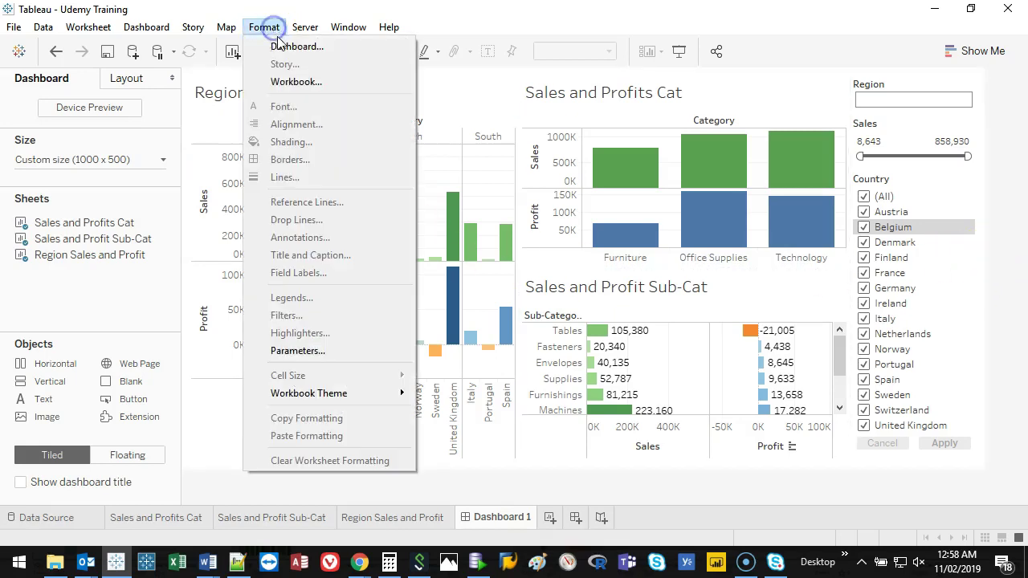
pyautogui.click(276, 83)
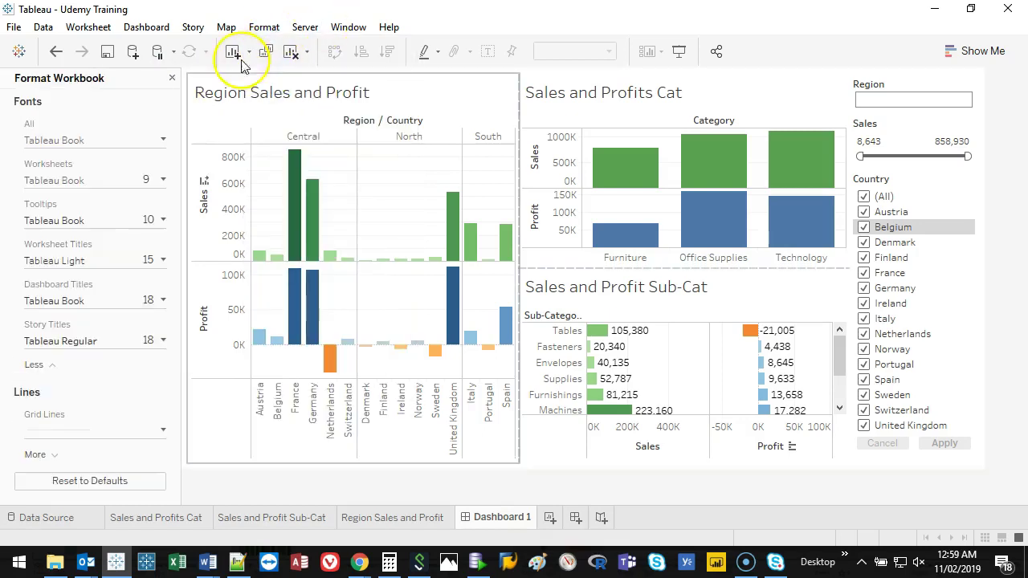
pyautogui.rightClick(305, 141)
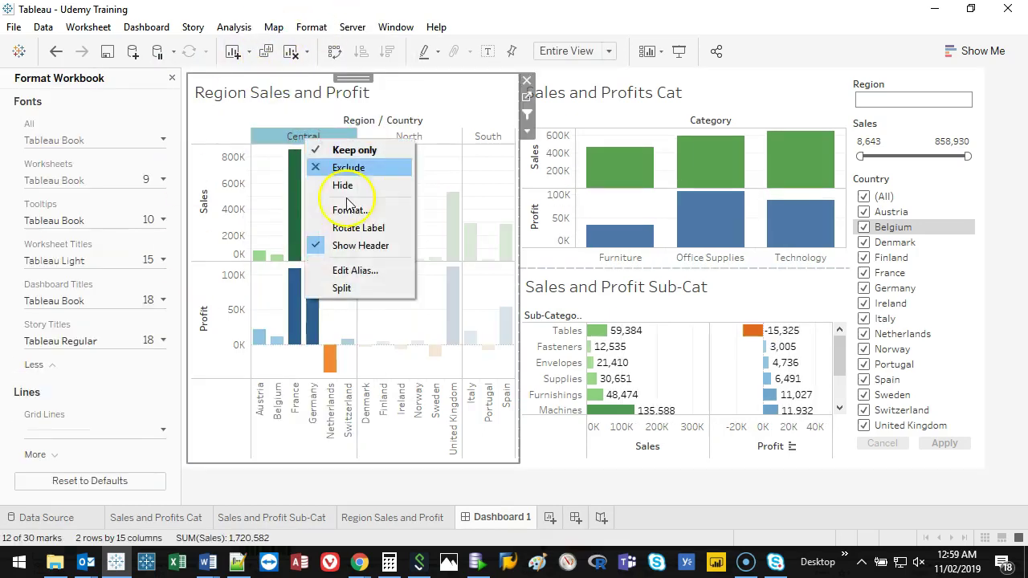
pyautogui.click(295, 138)
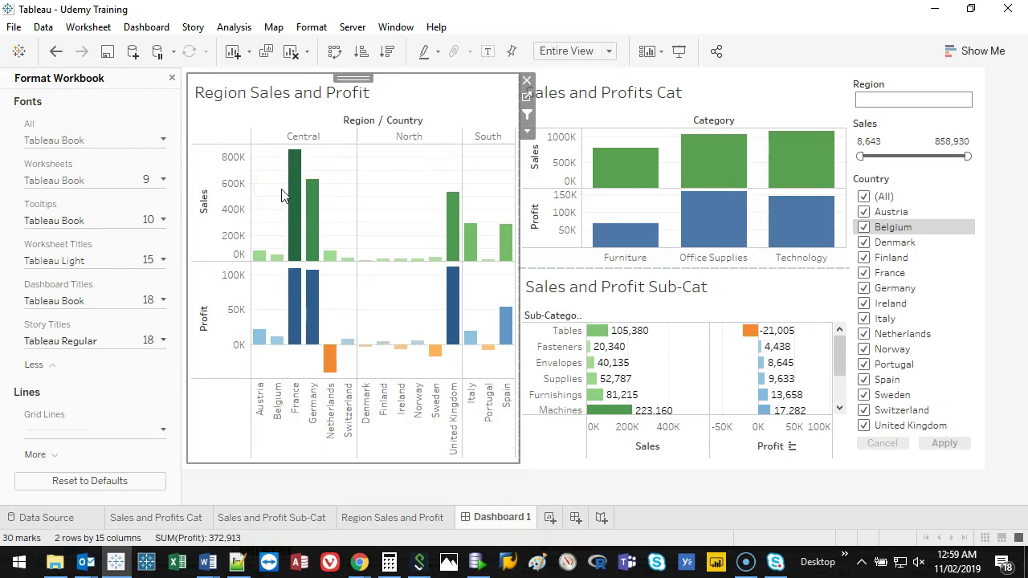
# Try Tahoma, Tempus Sans ITC and Webdings as the font for all workbook text.
pyautogui.click(164, 141)
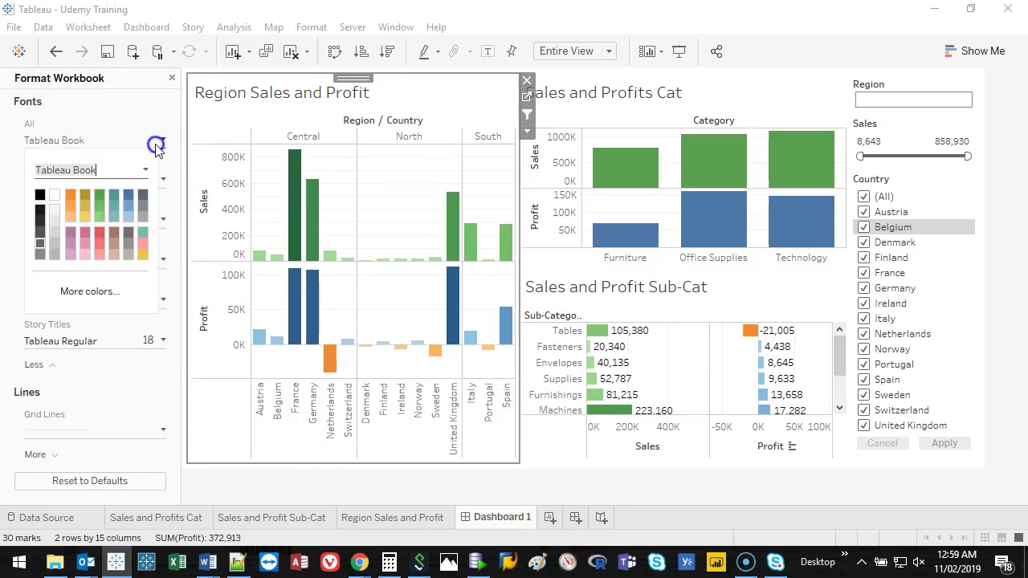
pyautogui.click(145, 170)
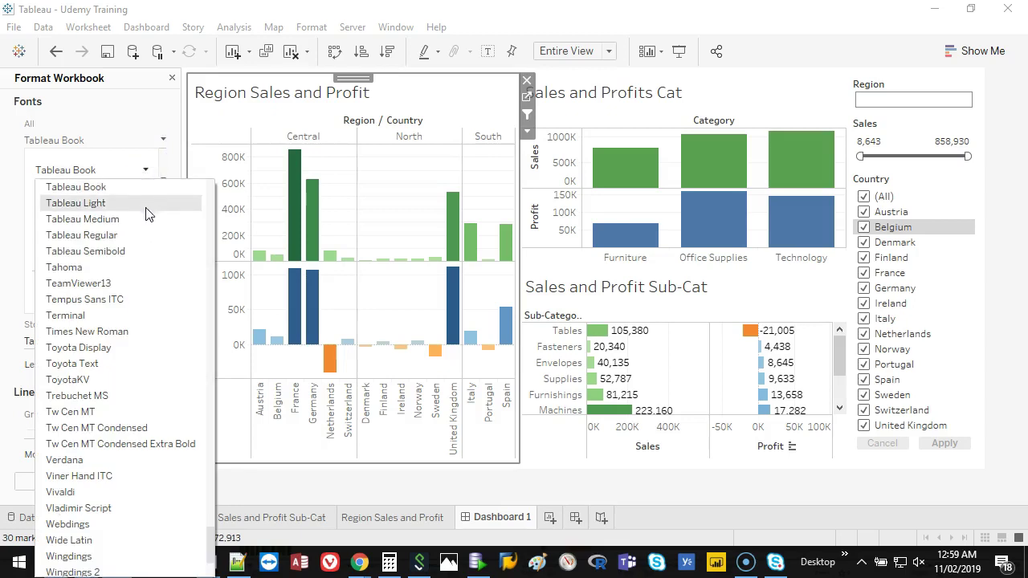
pyautogui.click(105, 268)
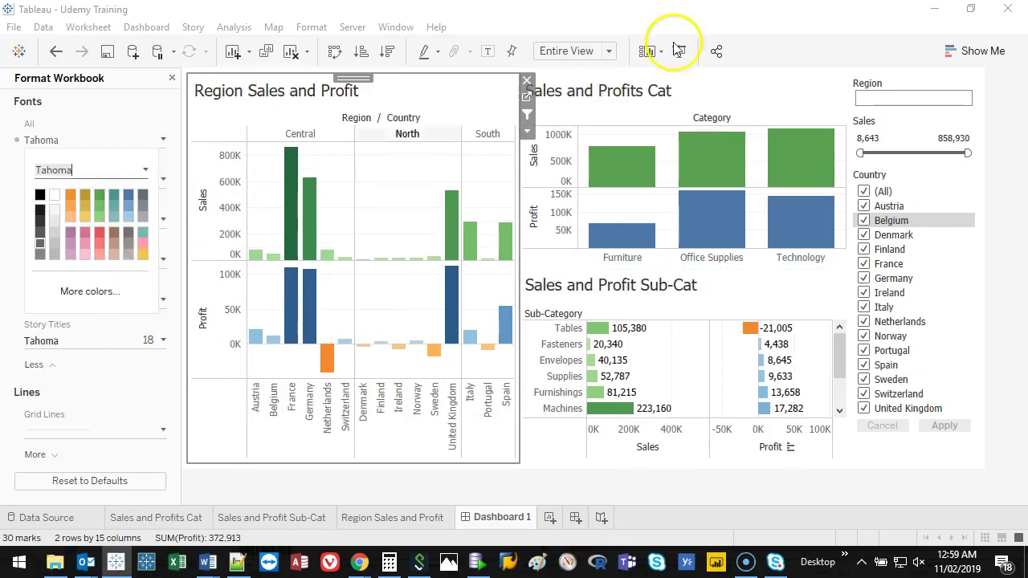
pyautogui.click(141, 172)
pyautogui.click(155, 222)
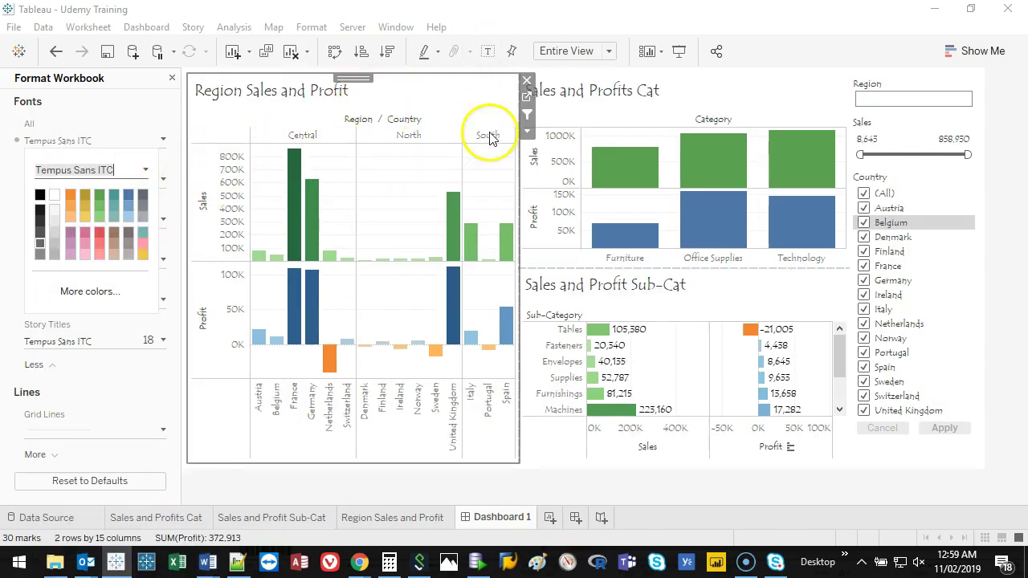
pyautogui.click(145, 170)
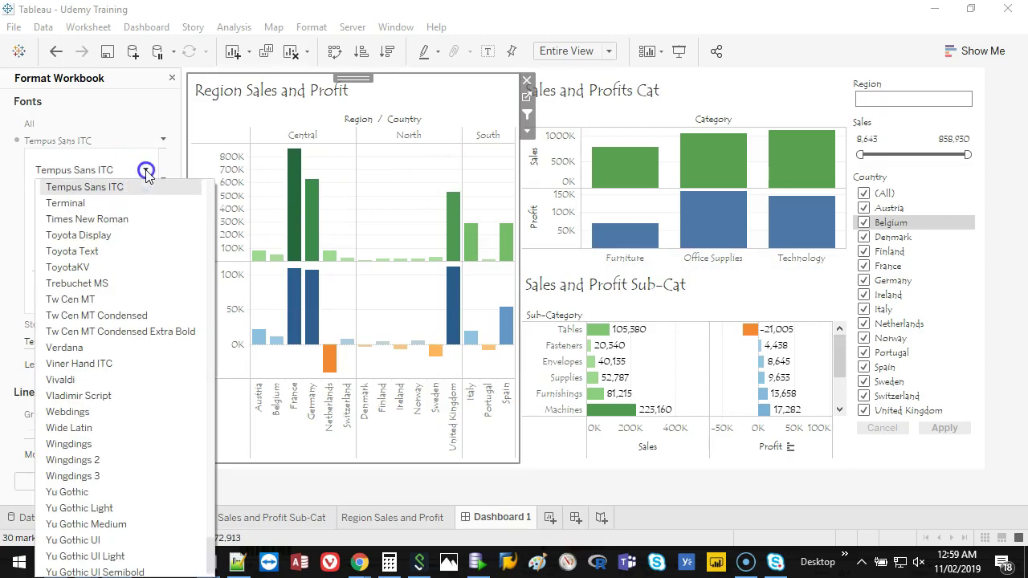
pyautogui.click(110, 423)
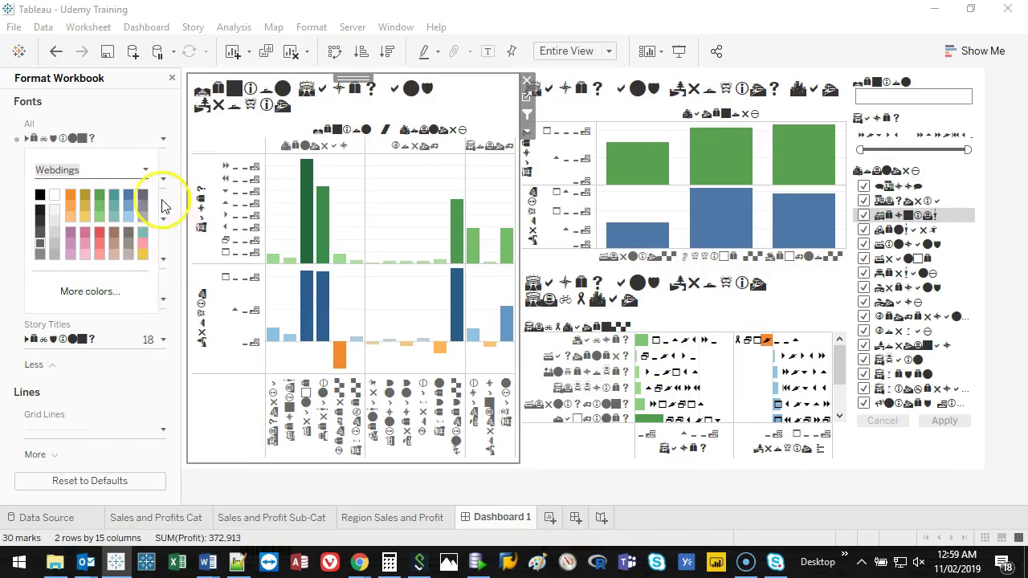
# Try Stencil, then settle on Segoe UI as the workbook-wide font.
pyautogui.click(145, 170)
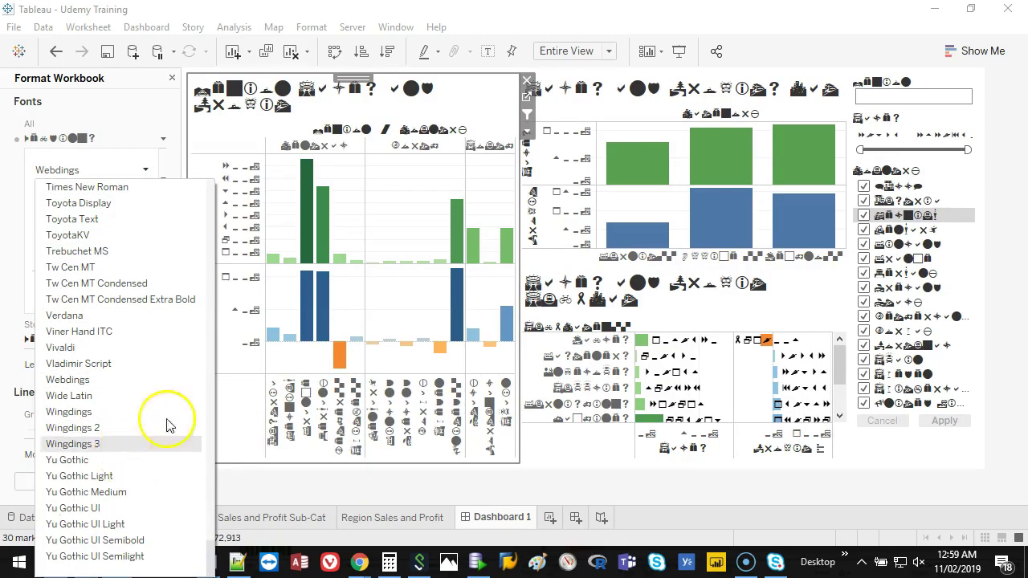
pyautogui.scroll(6, 178, 409)
pyautogui.click(126, 254)
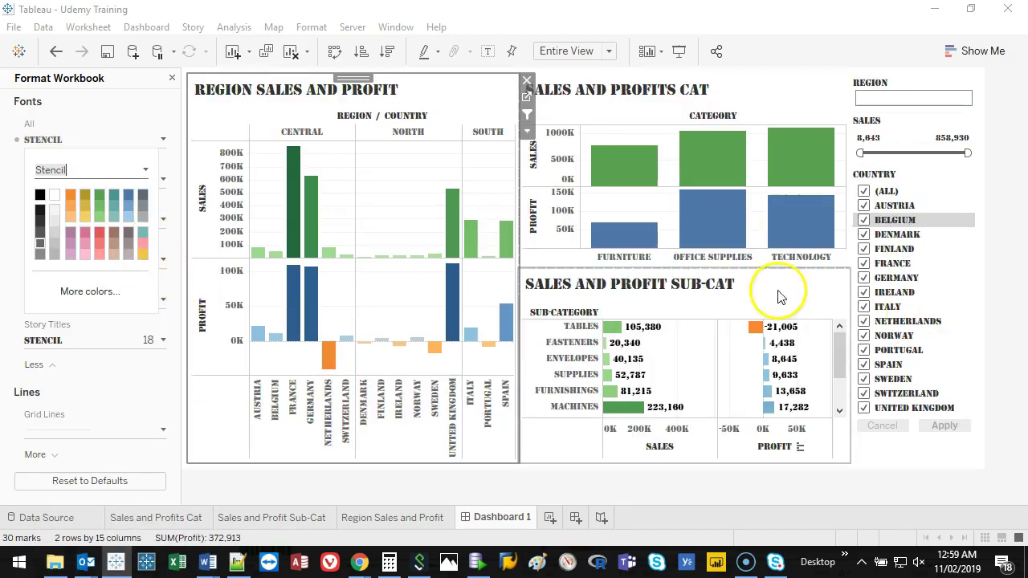
pyautogui.click(142, 171)
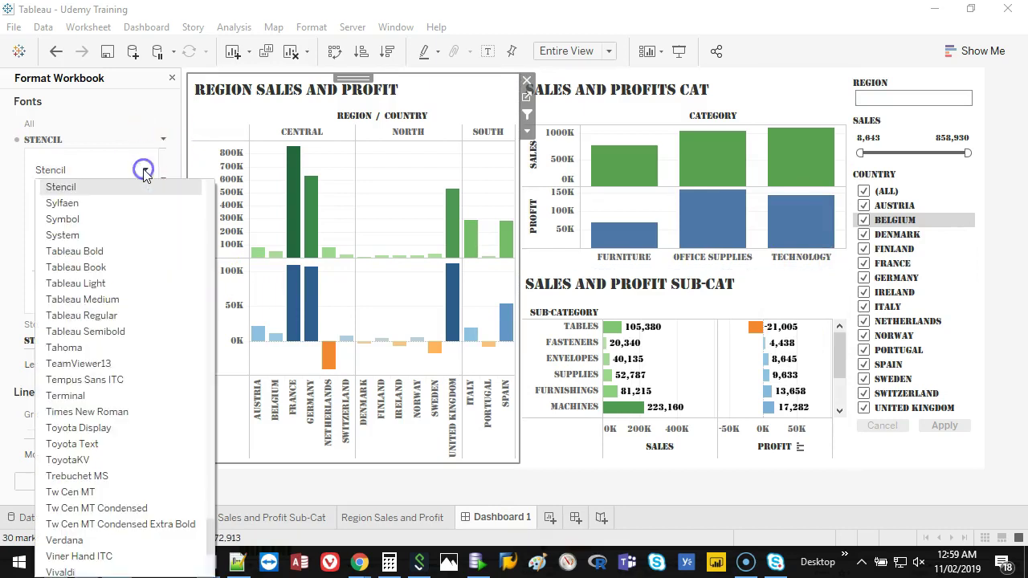
pyautogui.scroll(7, 145, 221)
pyautogui.click(144, 221)
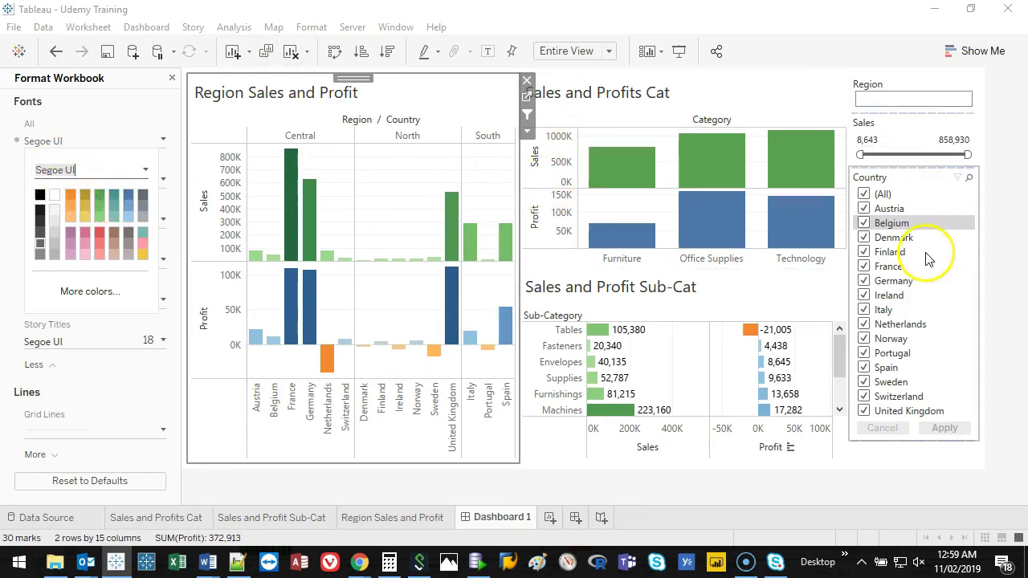
pyautogui.click(1004, 329)
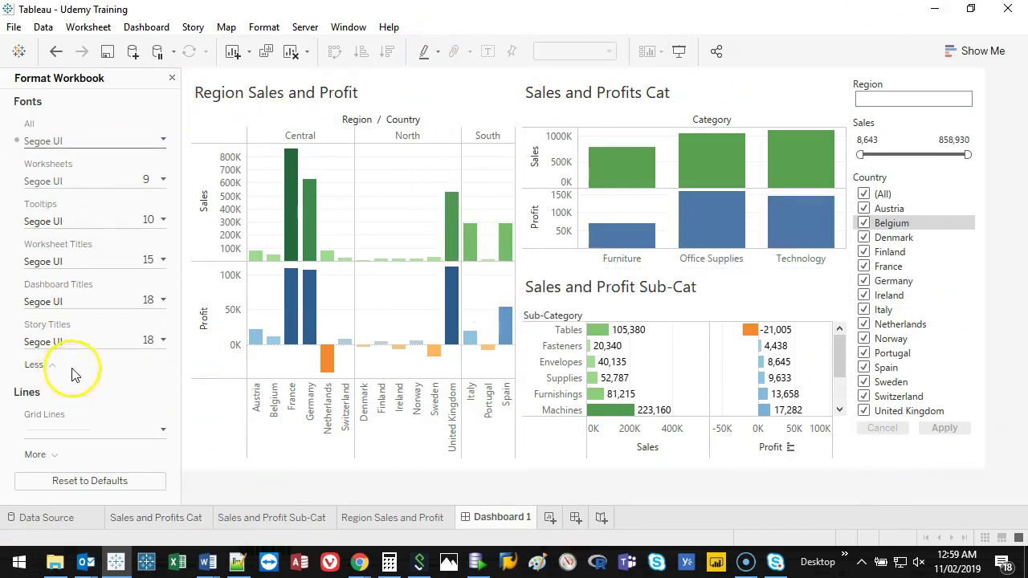
# Close the workbook formatting pane and show a title at the top of the dashboard.
pyautogui.click(172, 79)
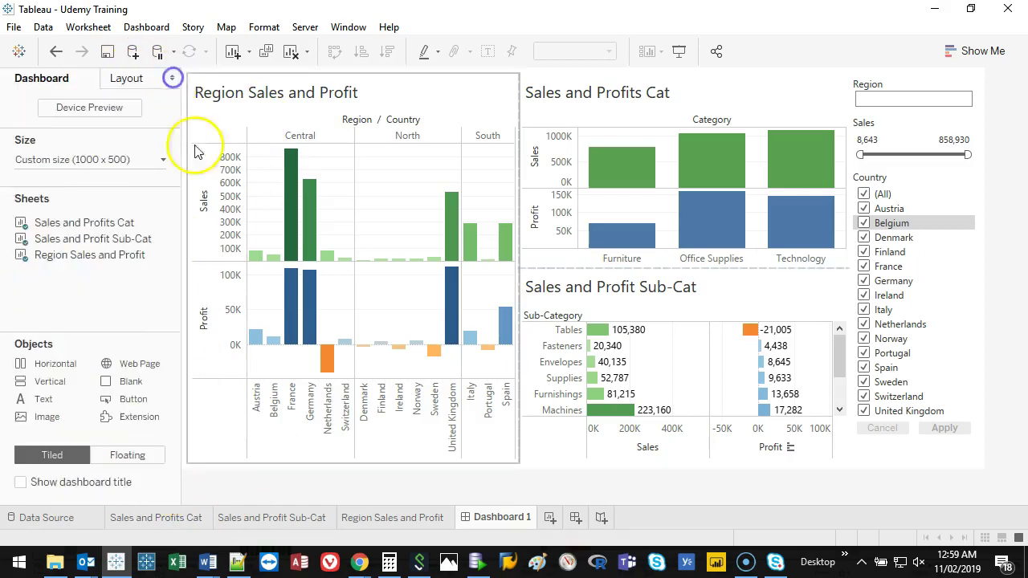
pyautogui.click(18, 483)
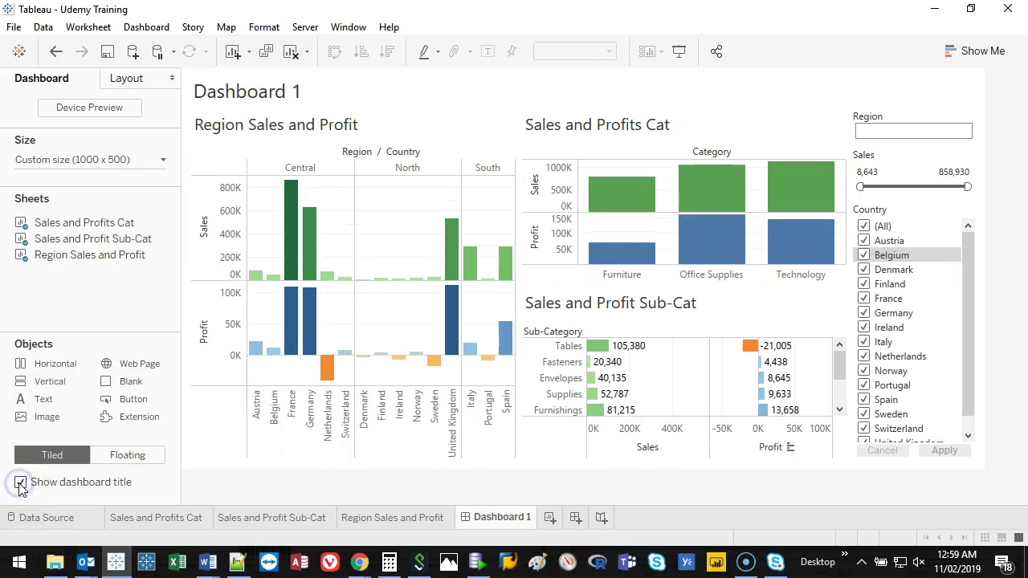
pyautogui.click(20, 483)
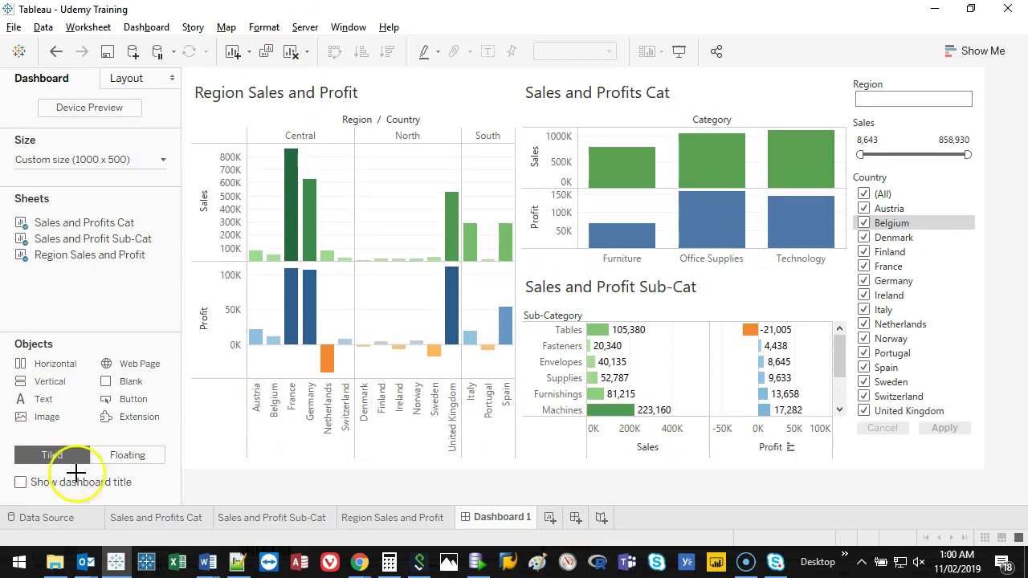
pyautogui.moveTo(67, 442); pyautogui.dragTo(131, 454)
pyautogui.click(114, 452)
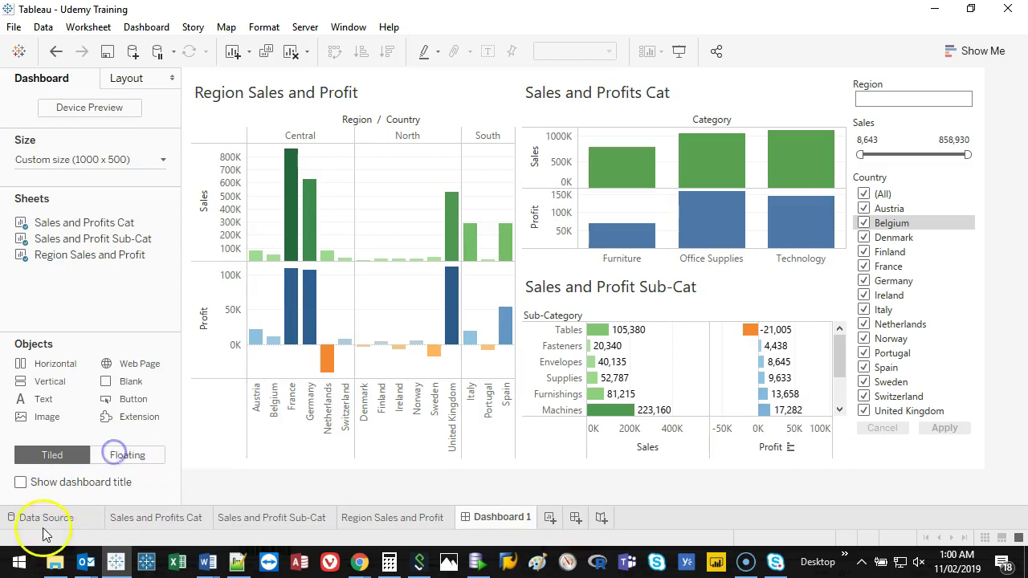
pyautogui.click(20, 483)
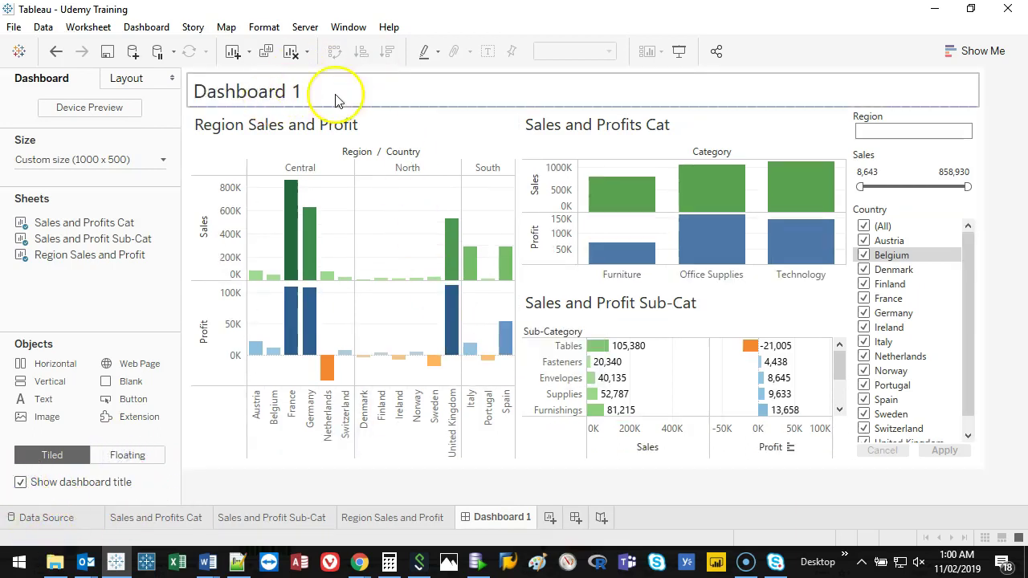
# Title the dashboard 'My Very First Dashy....' in centred, bold, blue 22-point text.
pyautogui.doubleClick(279, 94)
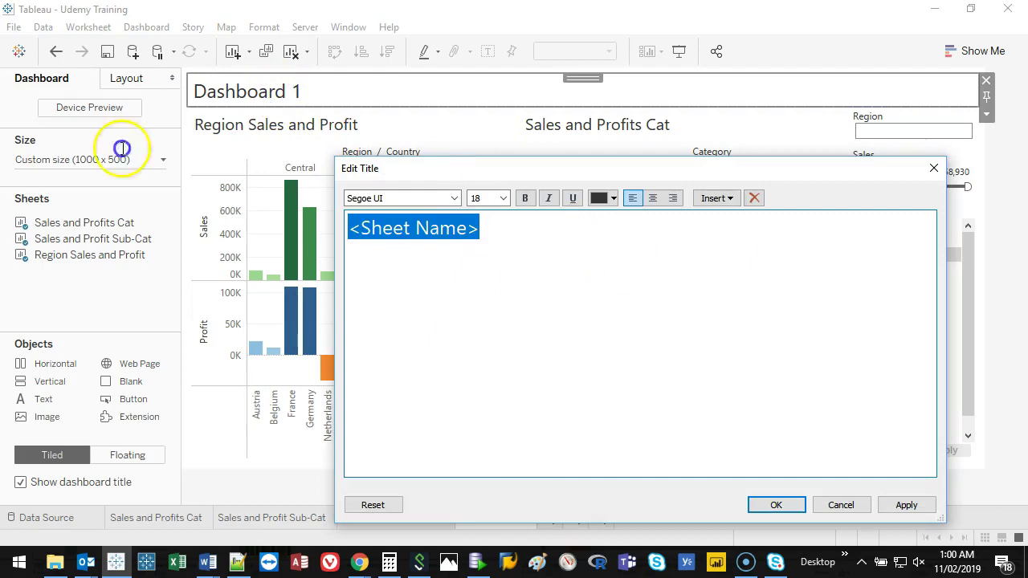
pyautogui.write('My Very First Dashy')
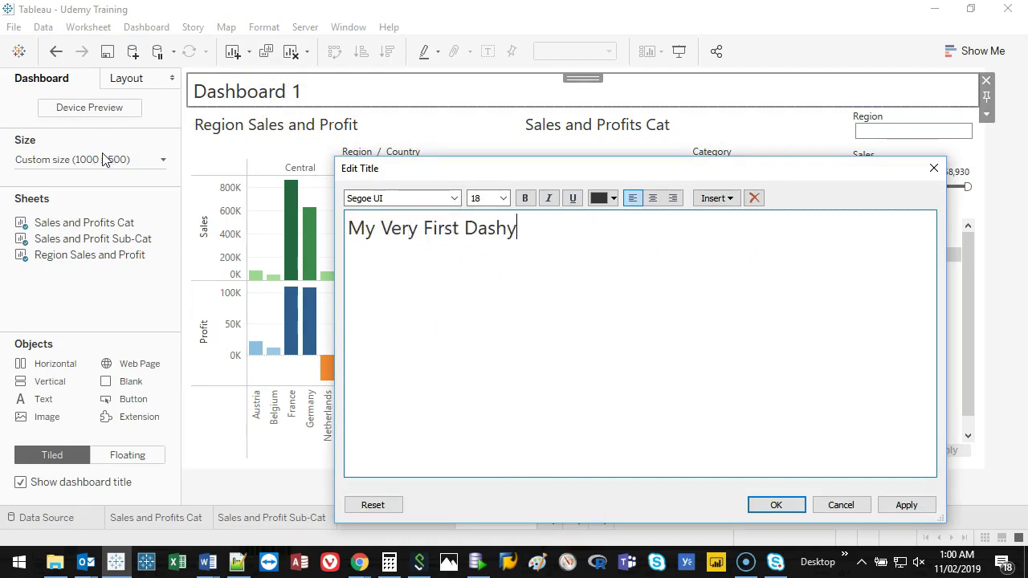
pyautogui.click(652, 197)
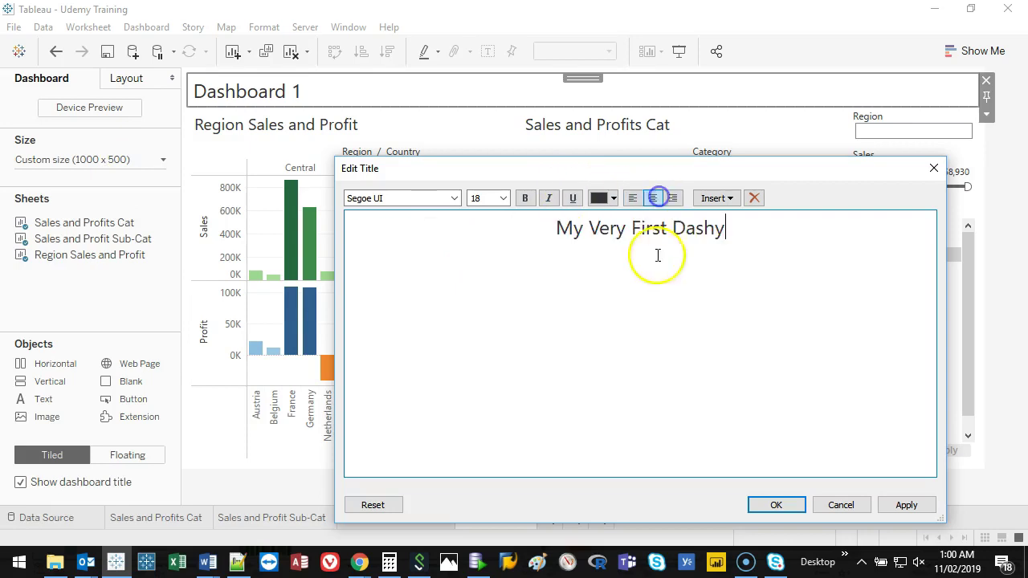
pyautogui.tripleClick(540, 231)
pyautogui.click(502, 198)
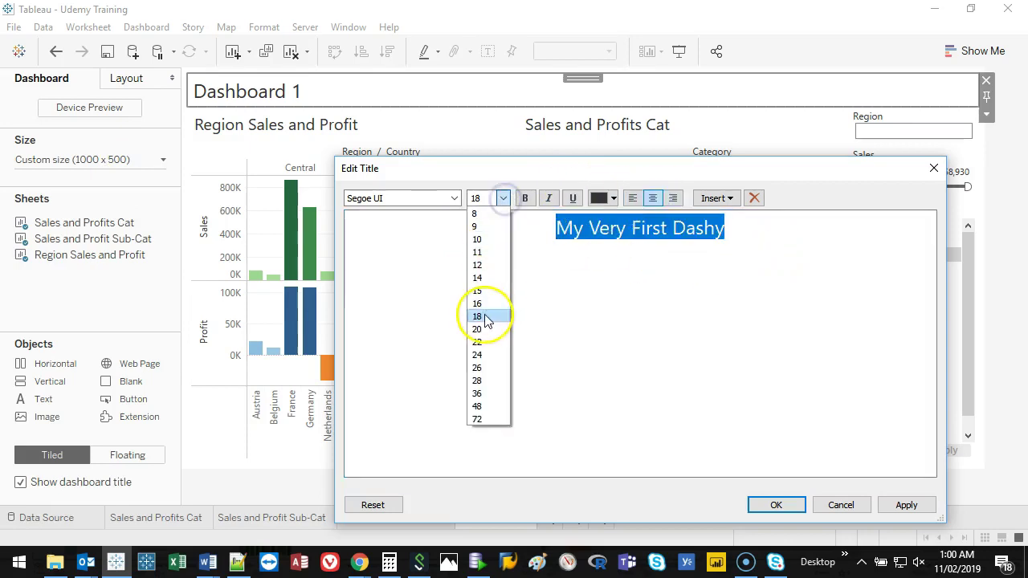
pyautogui.click(483, 338)
pyautogui.click(526, 197)
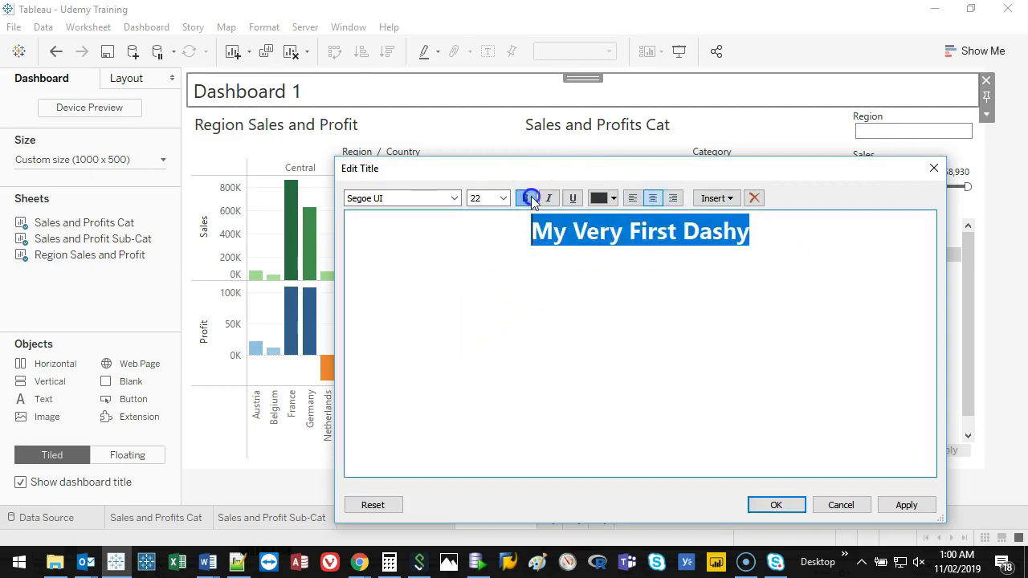
pyautogui.click(611, 198)
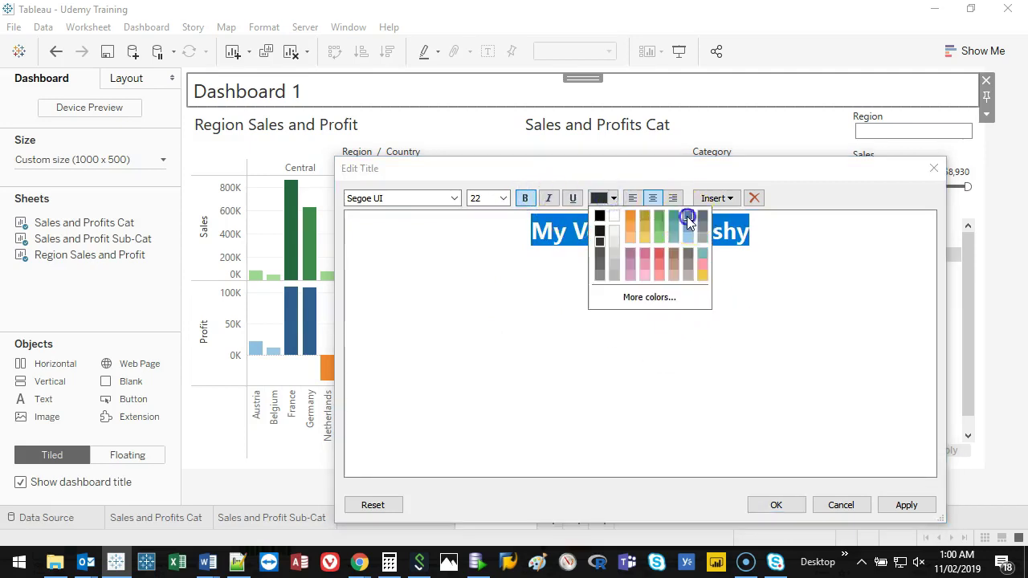
pyautogui.click(687, 218)
pyautogui.click(784, 246)
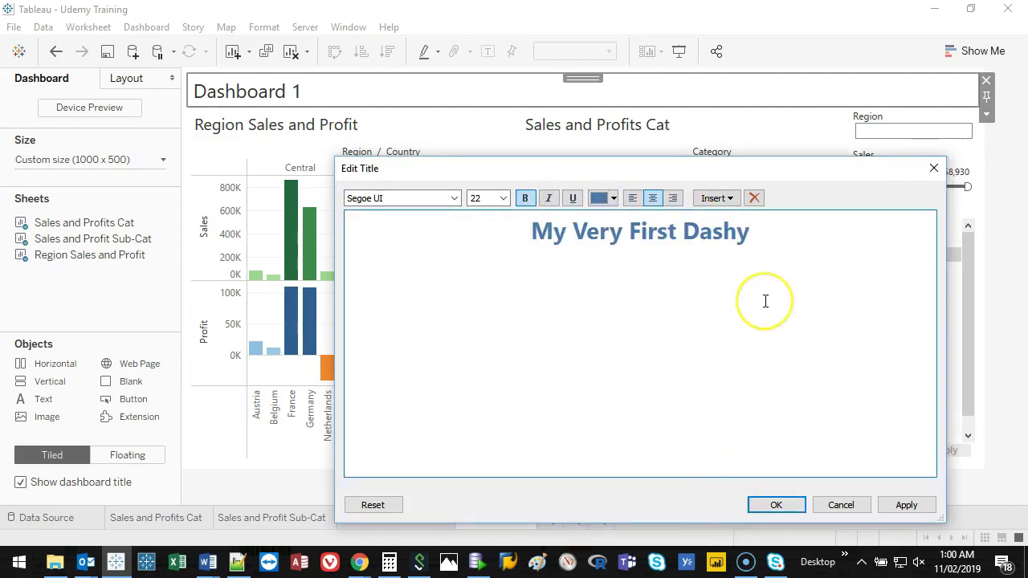
pyautogui.write('....')
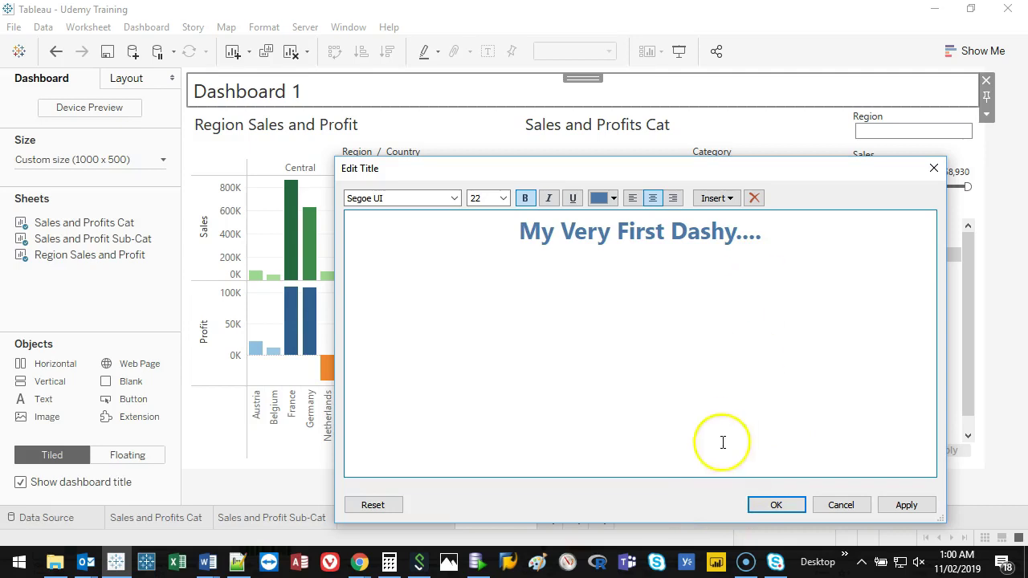
pyautogui.click(775, 504)
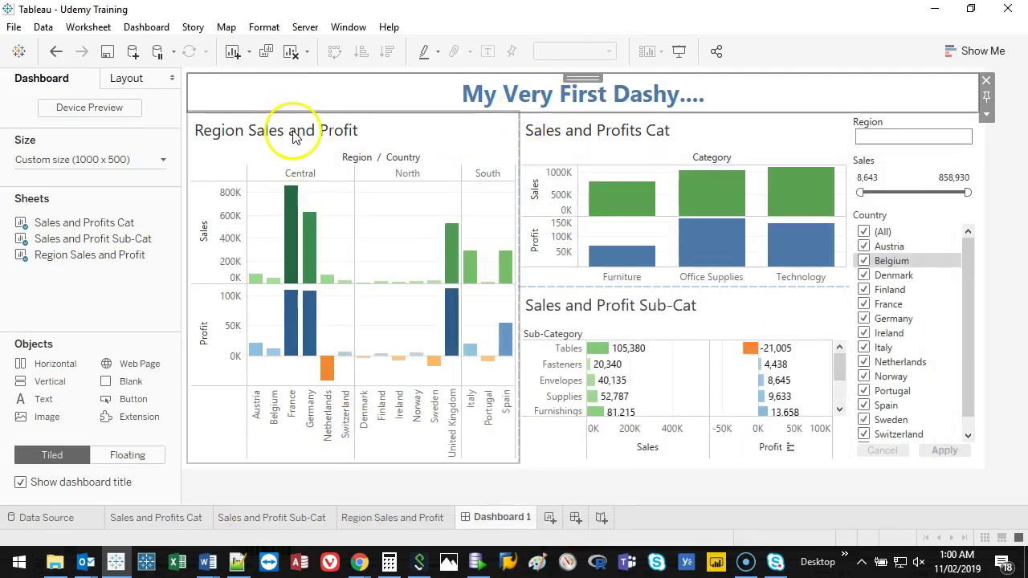
# Centre the Region Sales and Profit chart title.
pyautogui.click(297, 133)
pyautogui.doubleClick(299, 132)
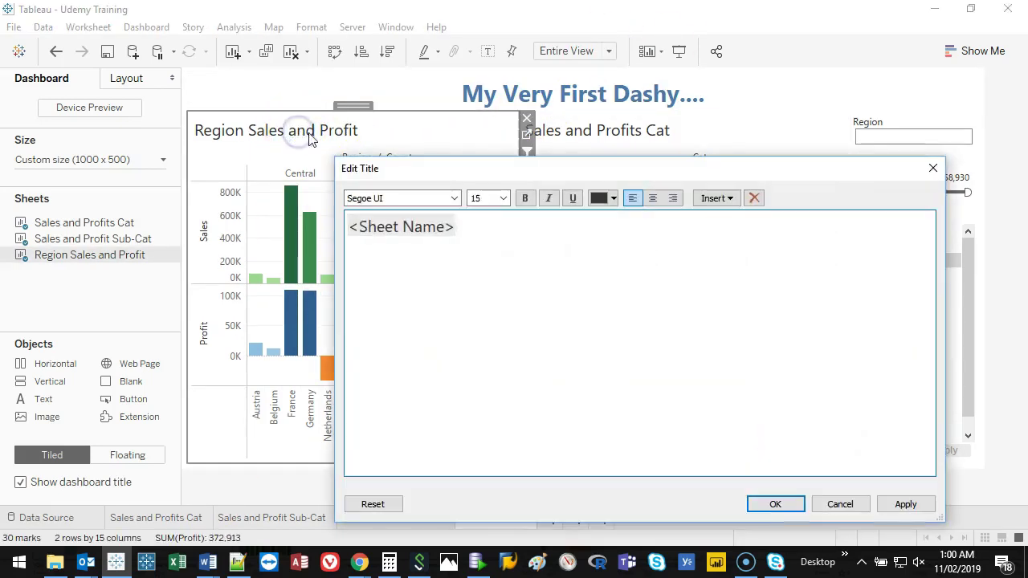
pyautogui.tripleClick(419, 215)
pyautogui.click(652, 198)
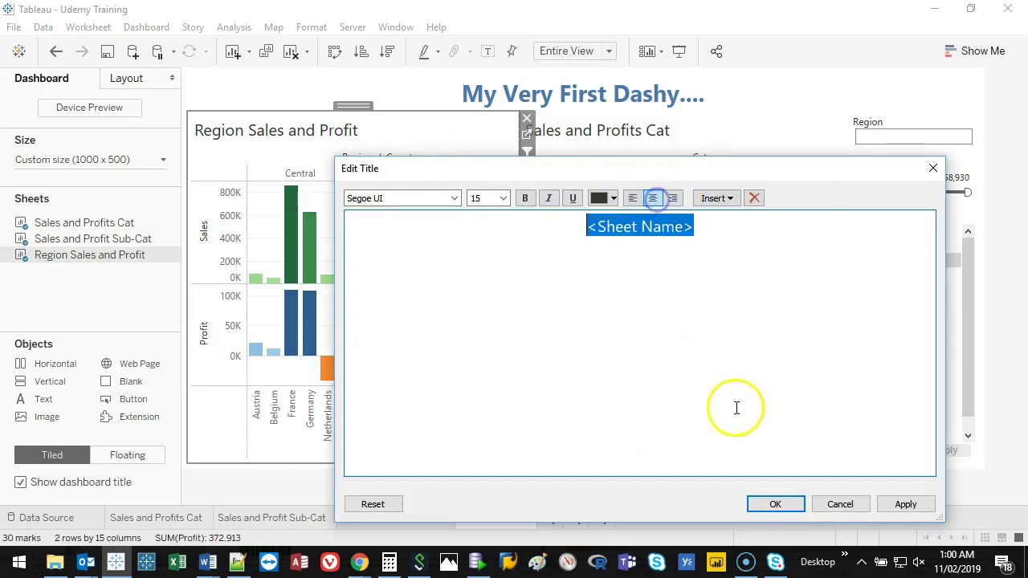
pyautogui.click(776, 504)
# Centre the Sales and Profits Cat and Sales and Profit Sub-Cat chart titles.
pyautogui.doubleClick(608, 131)
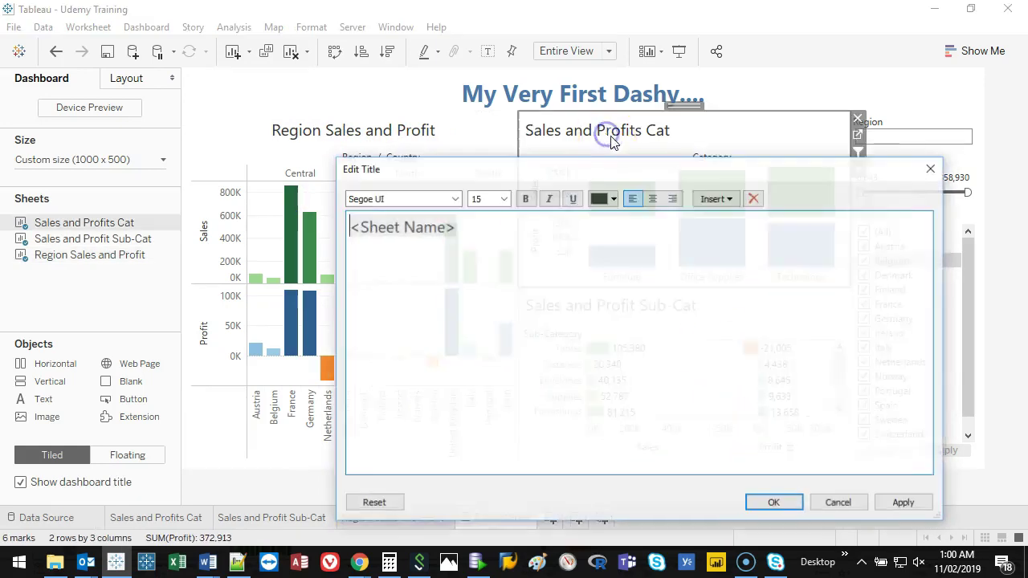
pyautogui.click(651, 198)
pyautogui.click(775, 503)
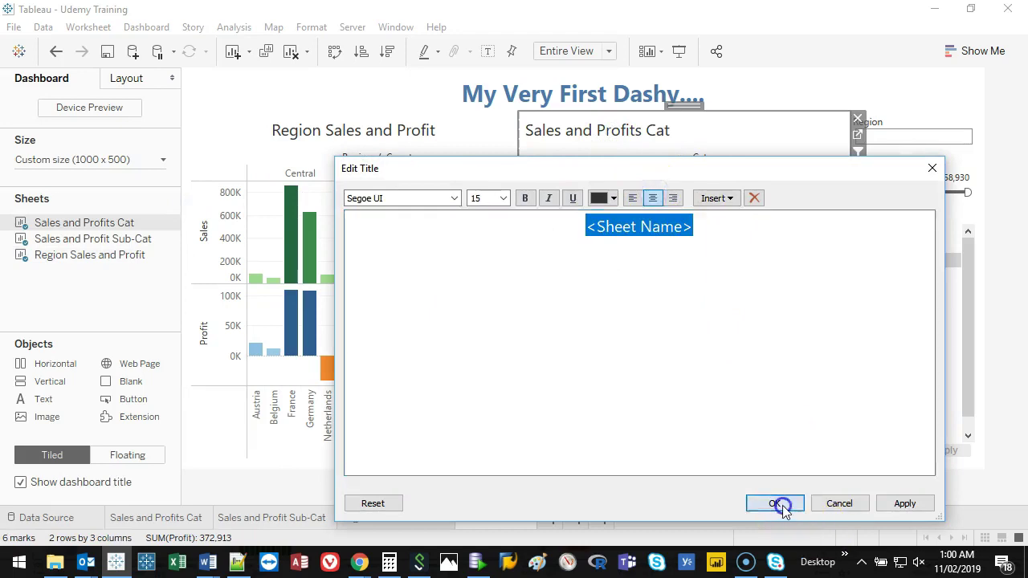
pyautogui.doubleClick(632, 305)
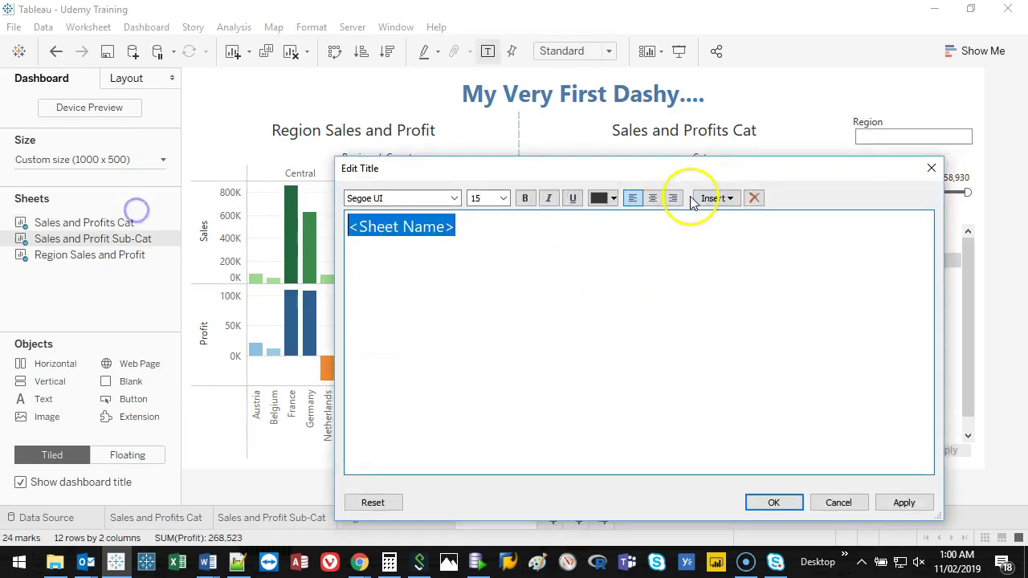
pyautogui.click(652, 199)
pyautogui.click(776, 503)
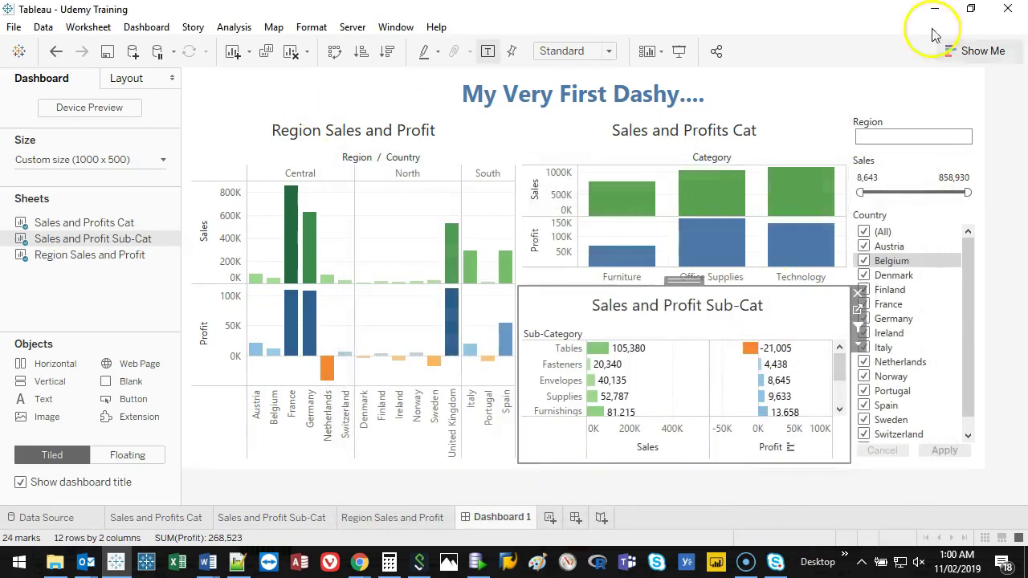
pyautogui.click(921, 222)
# Make Region a Single Value (list) filter and remove the Sales filter.
pyautogui.click(928, 120)
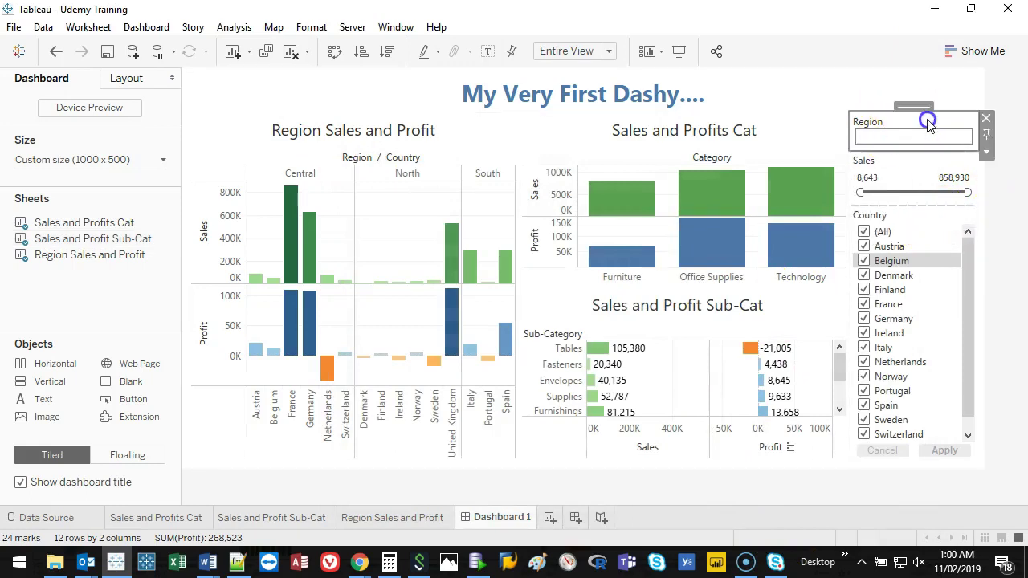
pyautogui.rightClick(918, 120)
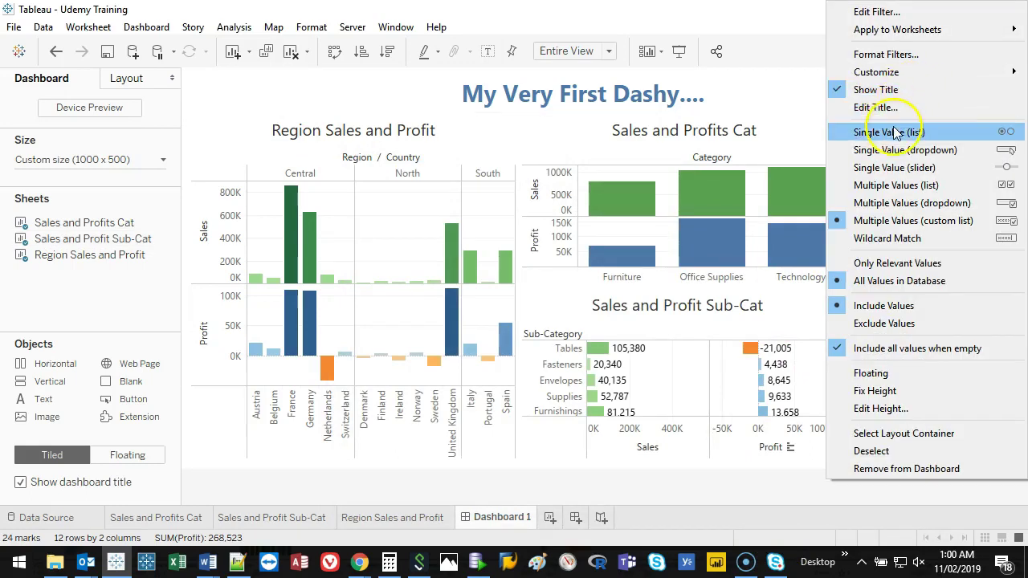
pyautogui.click(891, 132)
pyautogui.click(911, 201)
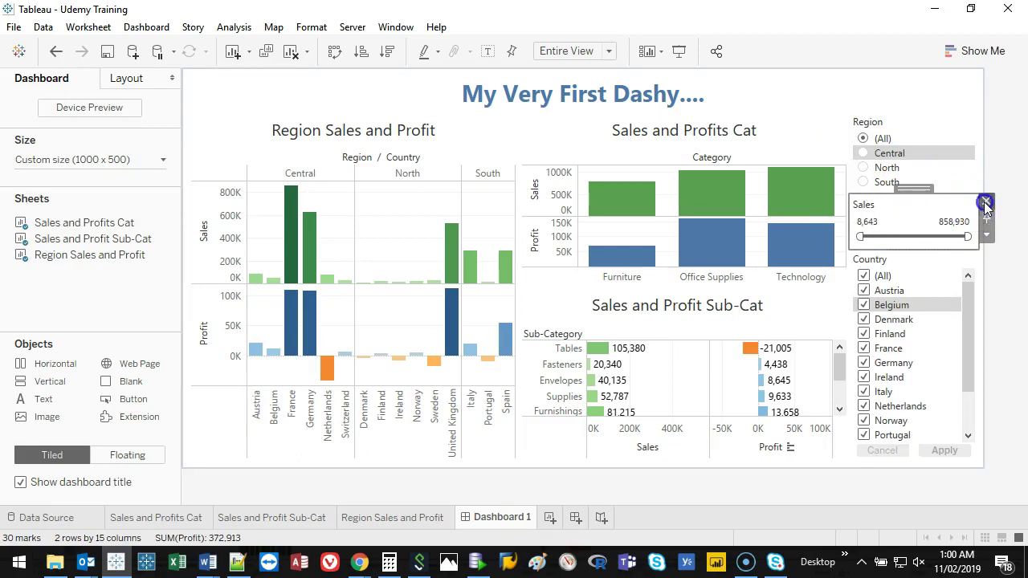
pyautogui.click(985, 201)
# Make the Region and Country filter titles bold.
pyautogui.click(929, 213)
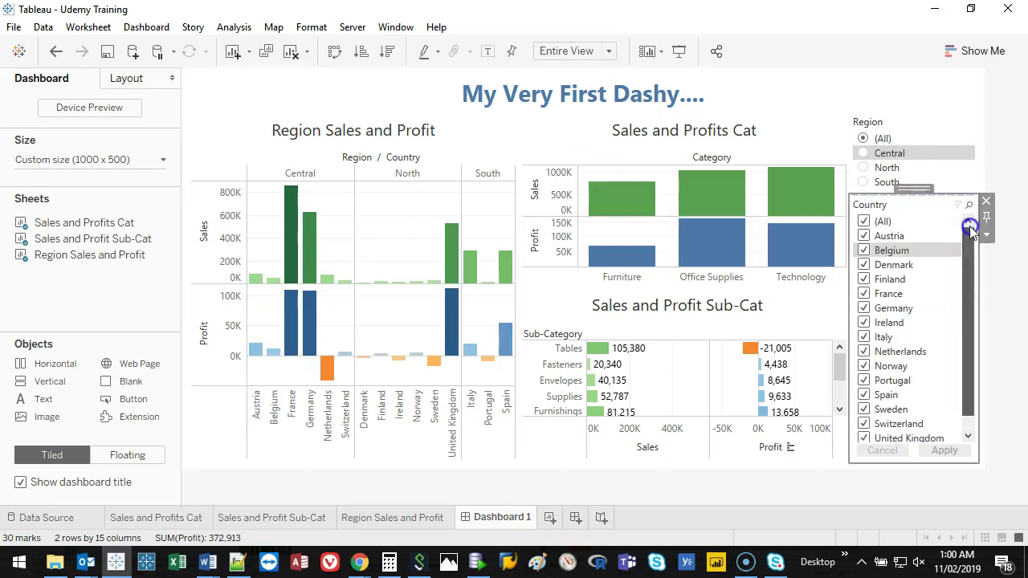
pyautogui.click(947, 195)
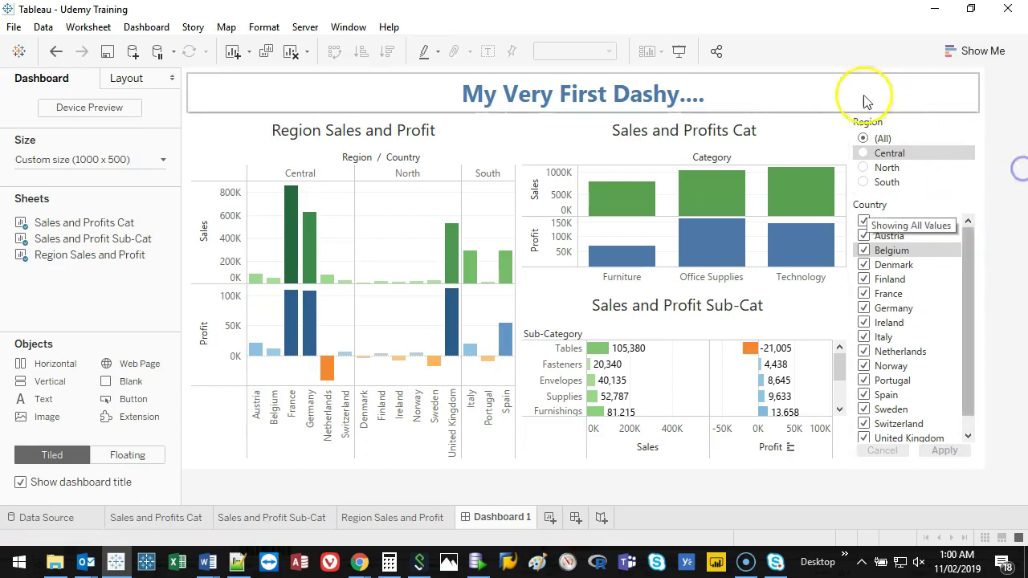
pyautogui.doubleClick(873, 125)
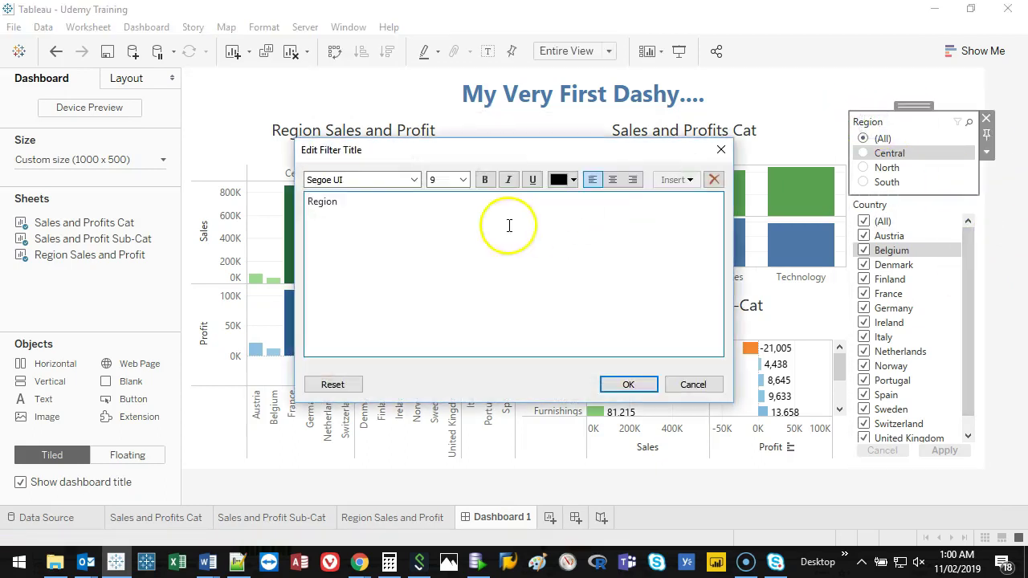
pyautogui.click(625, 384)
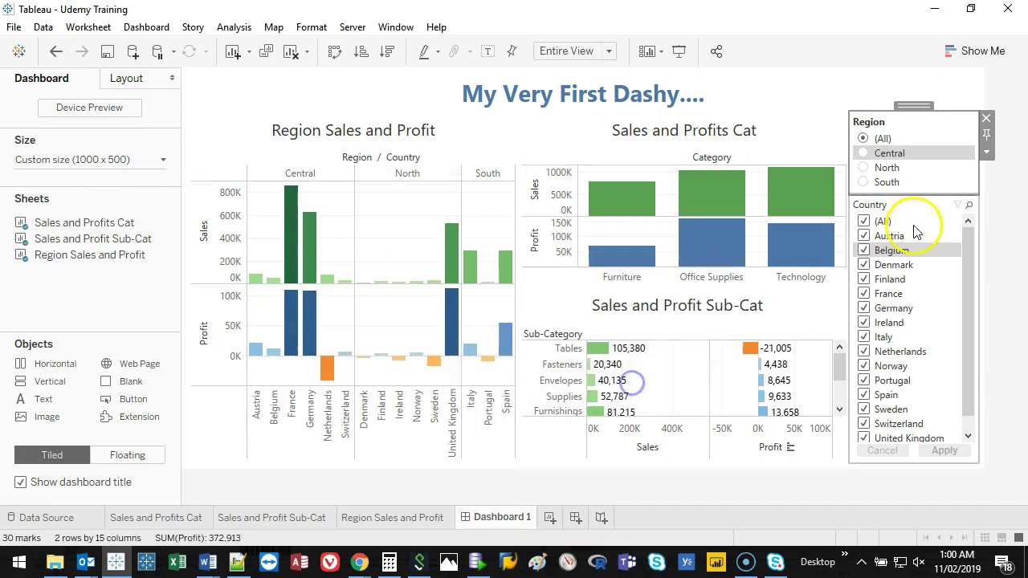
pyautogui.doubleClick(882, 207)
pyautogui.hotkey('ctrl', 'a')
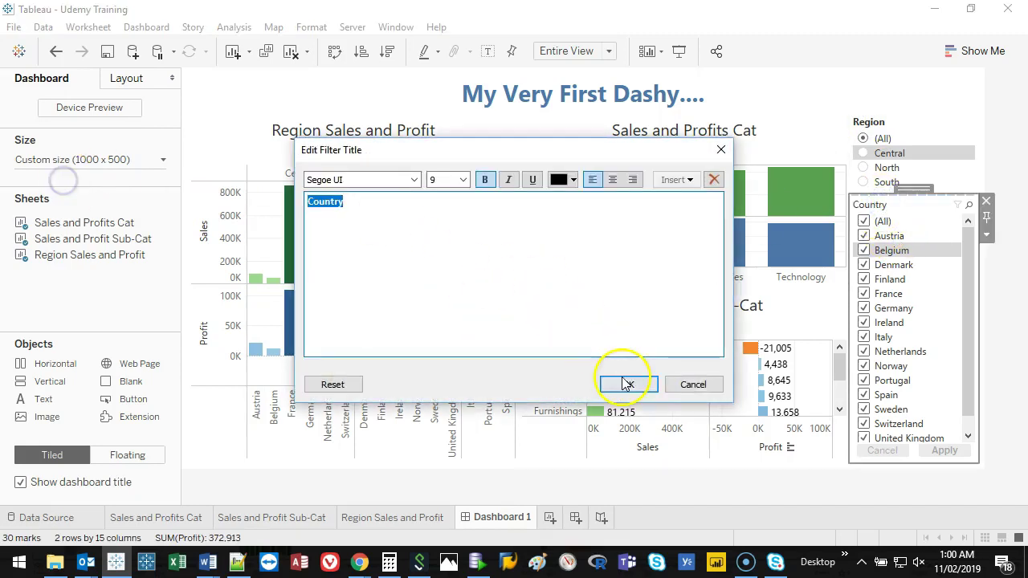
pyautogui.click(629, 383)
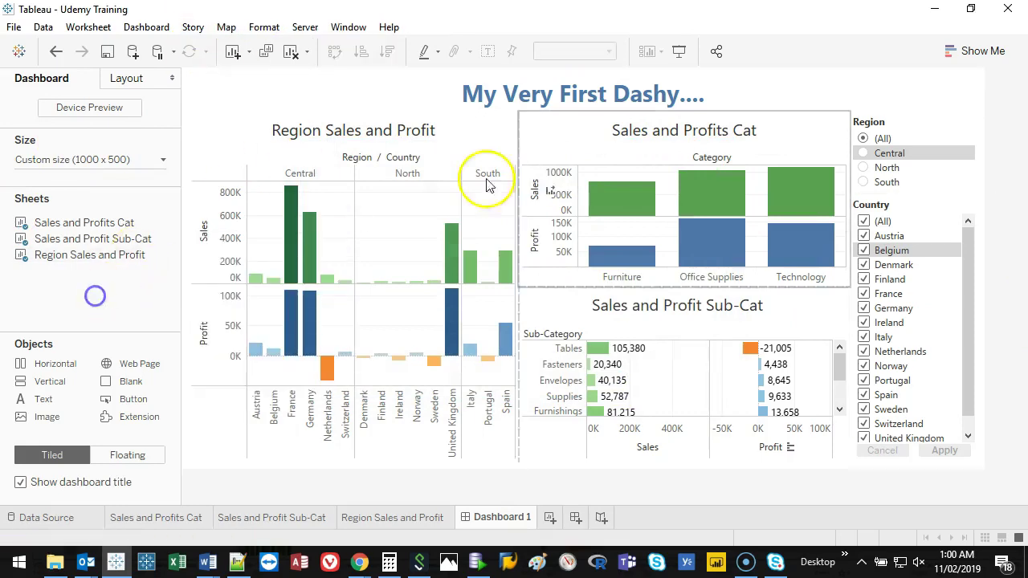
pyautogui.click(396, 160)
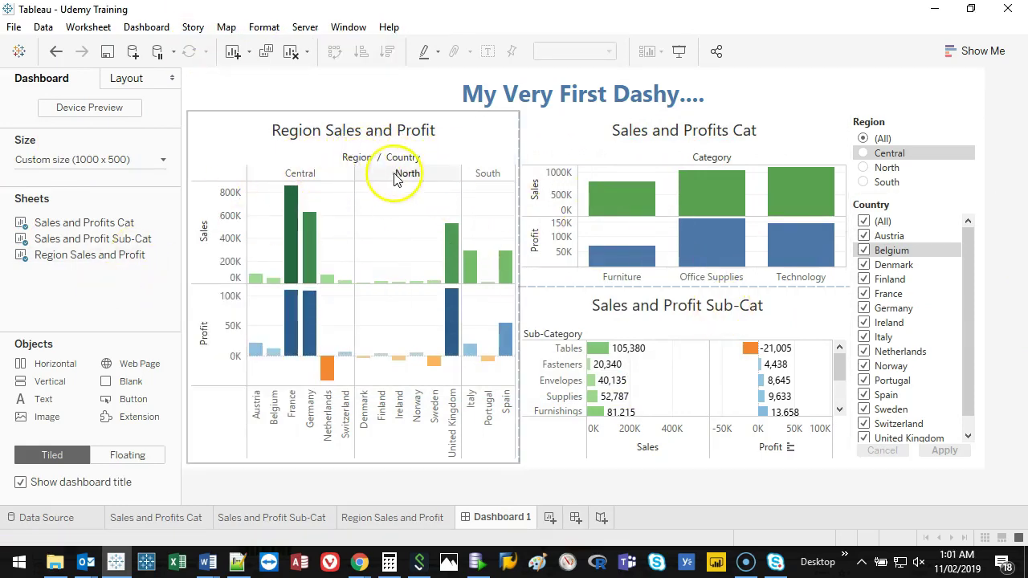
# Hide the Region / Country column field labels on the Region Sales and Profit chart.
pyautogui.rightClick(371, 157)
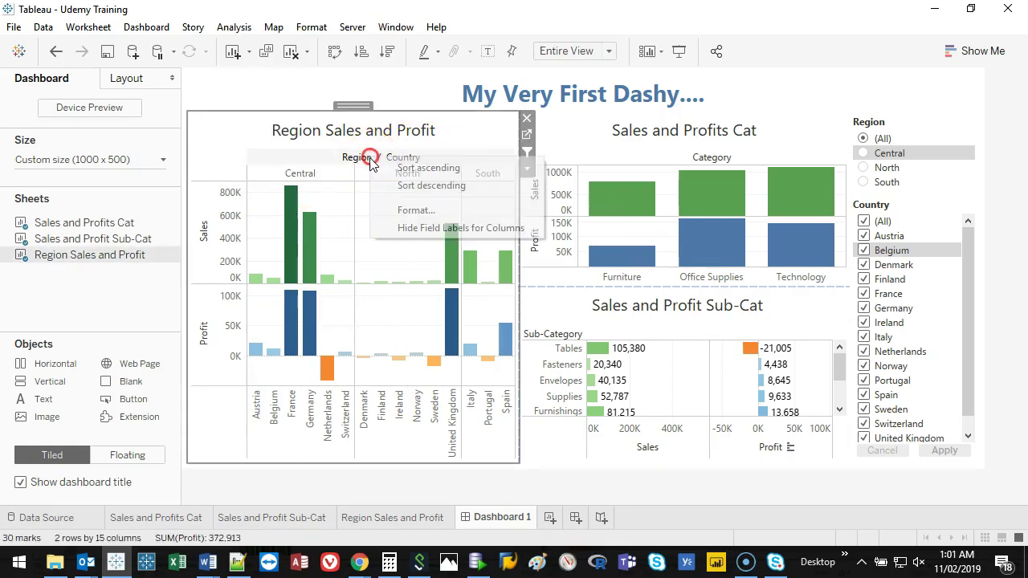
pyautogui.click(464, 230)
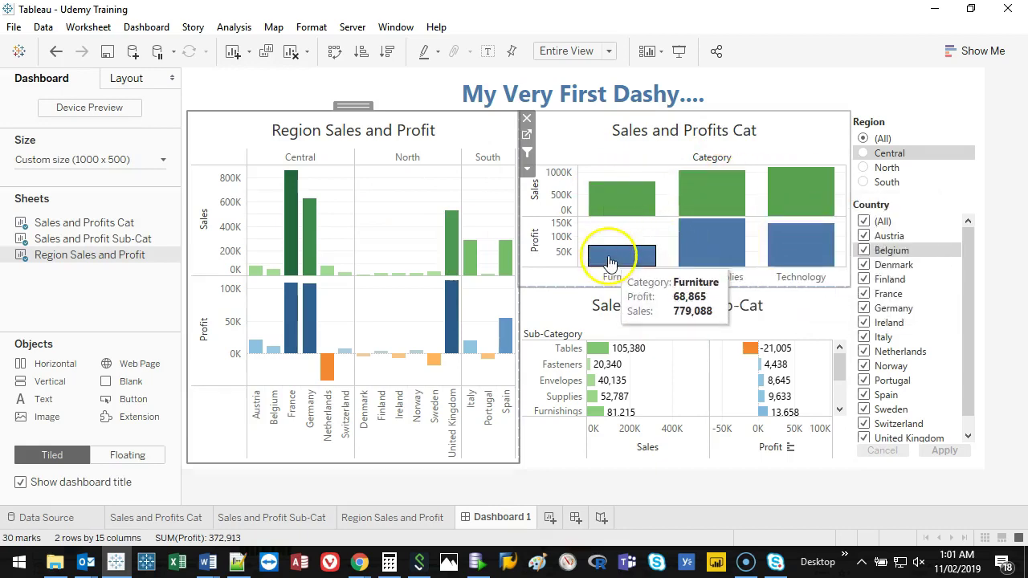
pyautogui.click(789, 140)
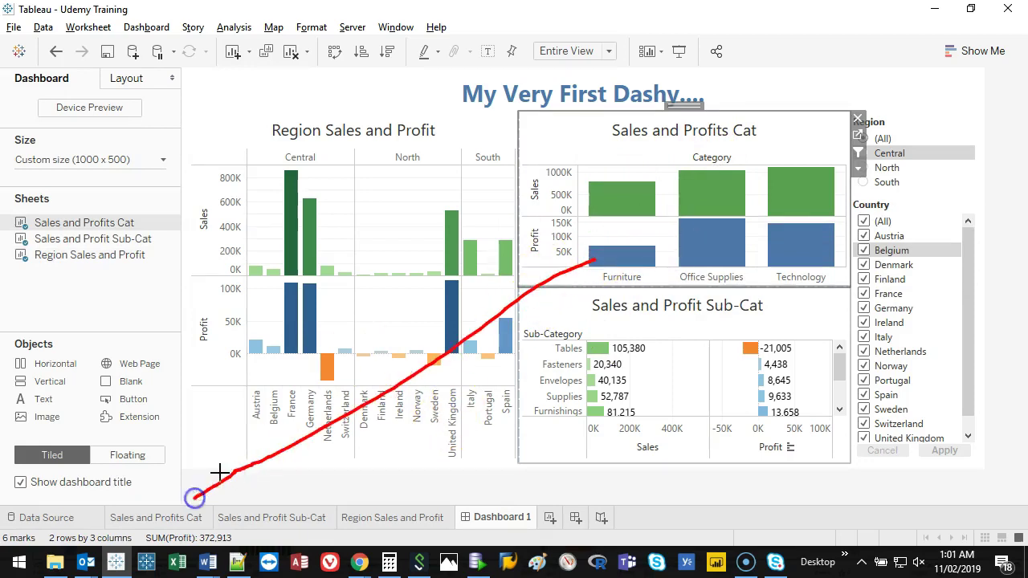
pyautogui.press('Escape')
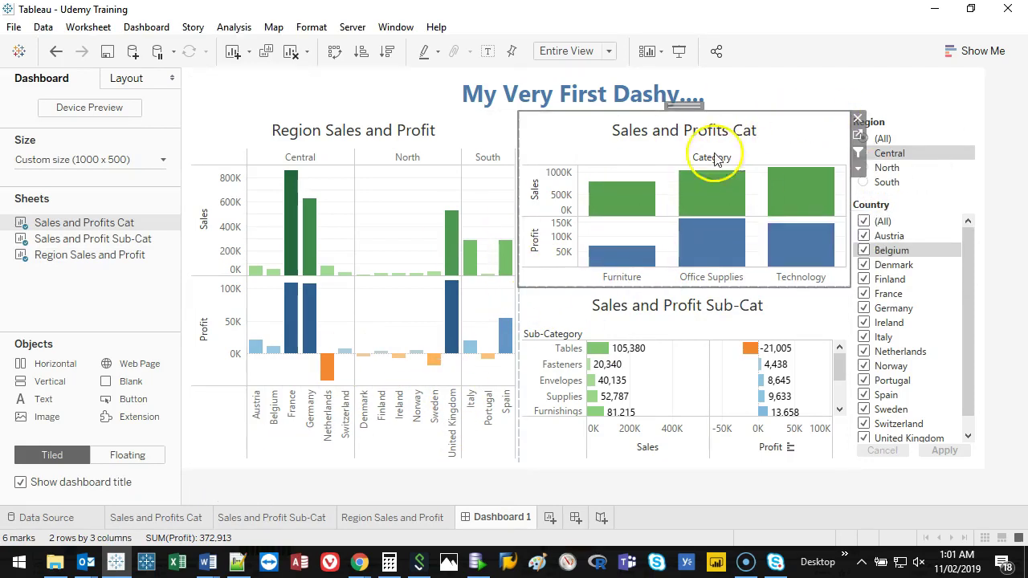
# On the Sales and Profits Cat sheet, swap rows and columns and put SUM(Sales) on Label.
pyautogui.click(858, 136)
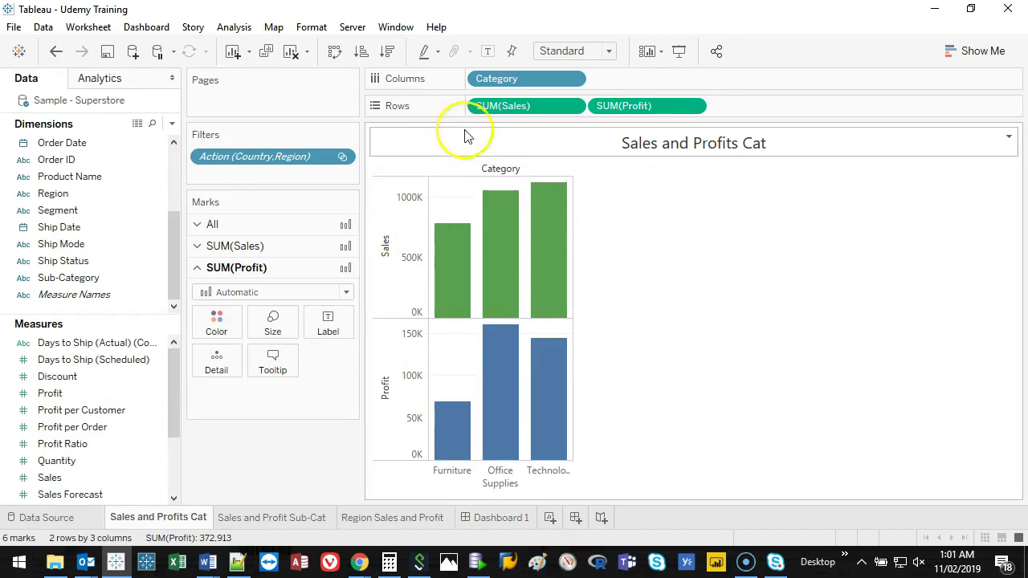
pyautogui.moveTo(458, 260)
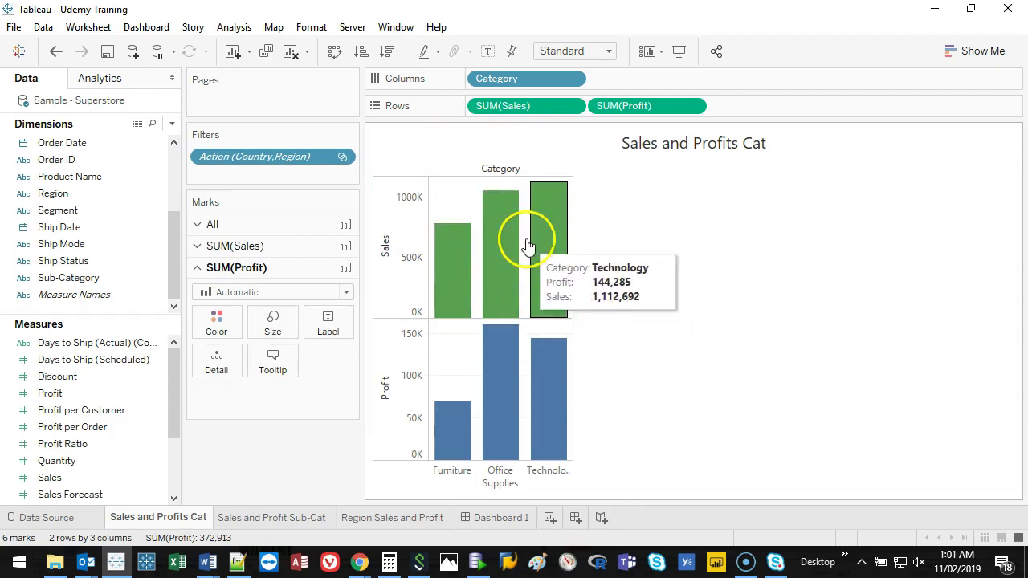
pyautogui.moveTo(557, 273)
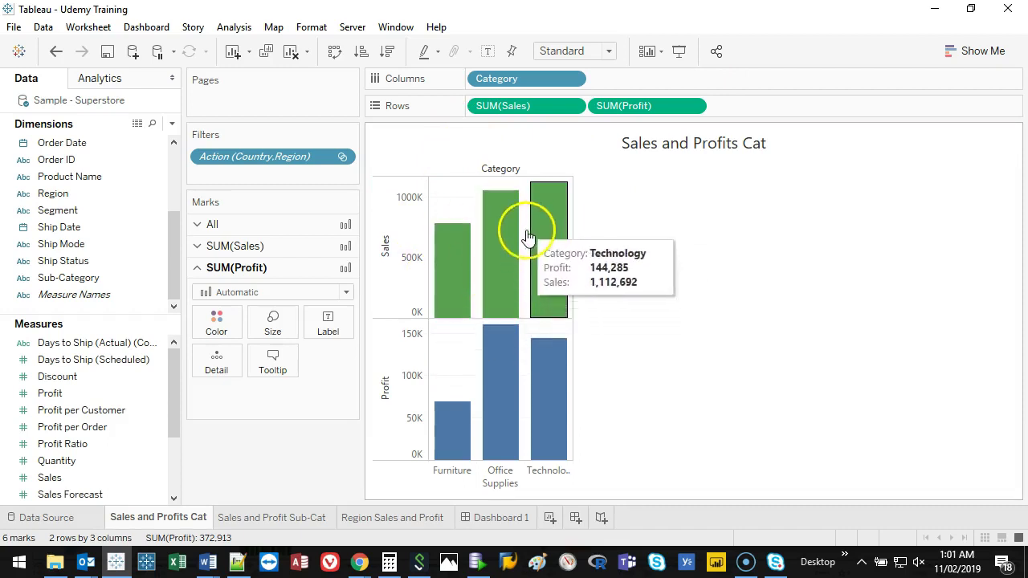
pyautogui.click(335, 55)
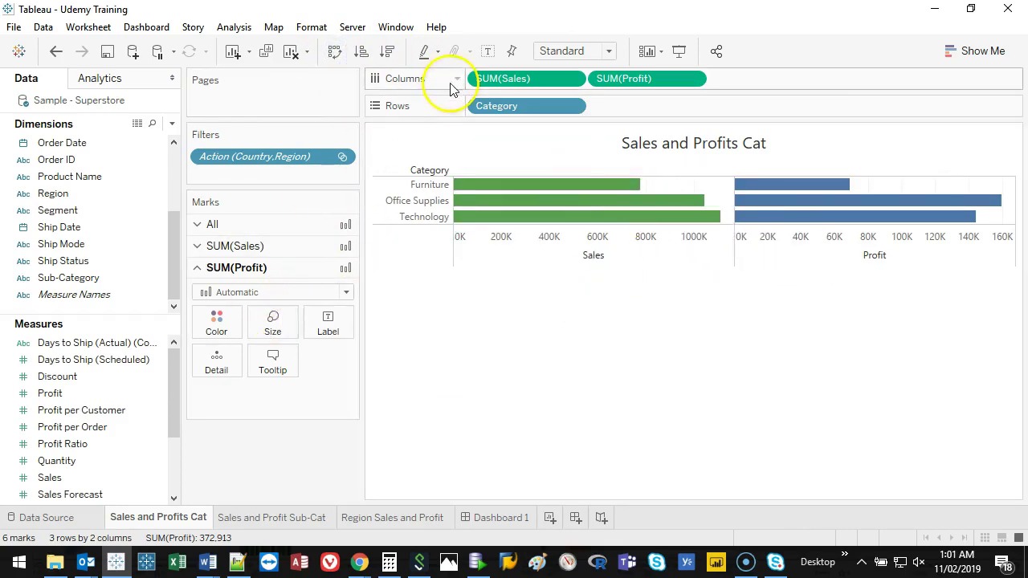
pyautogui.click(249, 246)
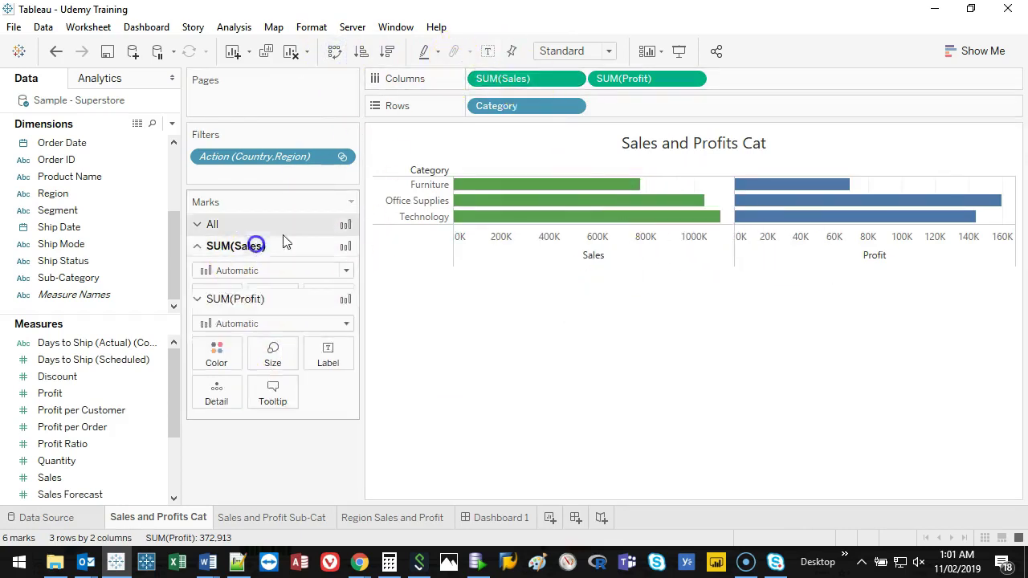
pyautogui.moveTo(506, 78); pyautogui.dragTo(334, 295)
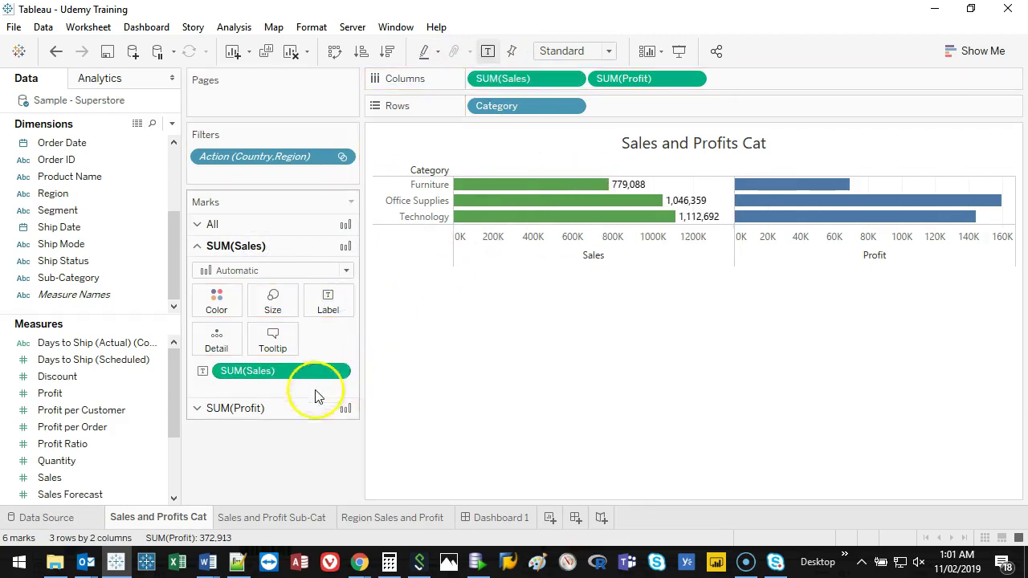
# Undo the Sales labels and try toolbar mark labels on all bars, then turn them off.
pyautogui.click(50, 61)
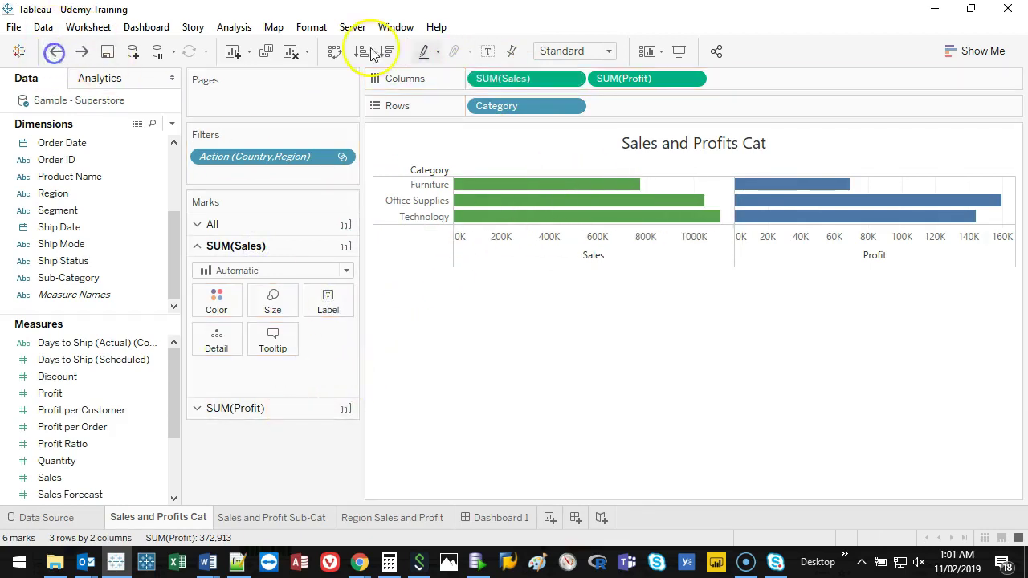
pyautogui.click(489, 52)
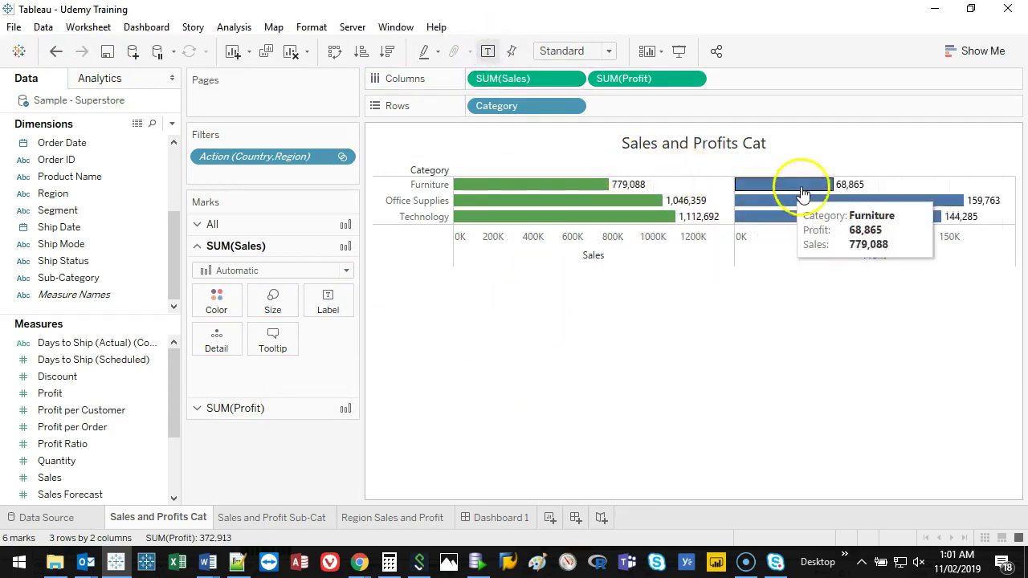
pyautogui.click(250, 227)
pyautogui.click(254, 406)
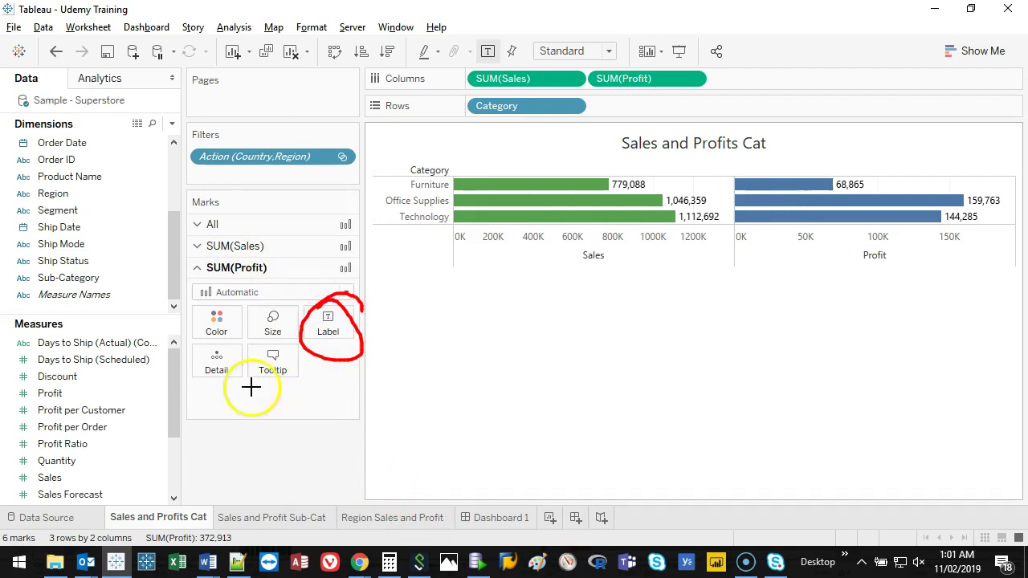
pyautogui.moveTo(209, 381)
pyautogui.mouseDown()
pyautogui.moveTo(237, 420)
pyautogui.moveTo(378, 385)
pyautogui.mouseUp()
pyautogui.press('Escape')
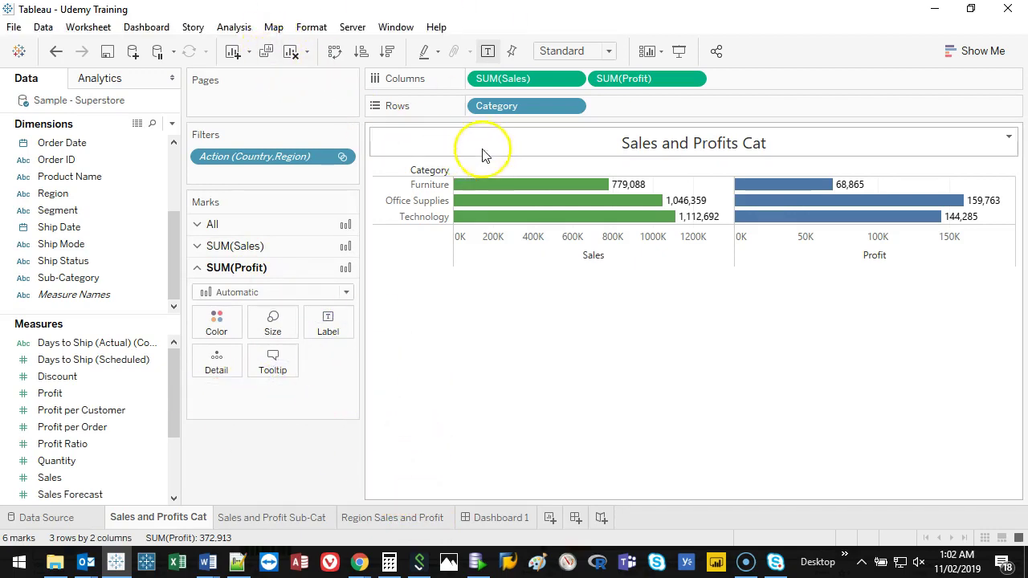
pyautogui.click(487, 52)
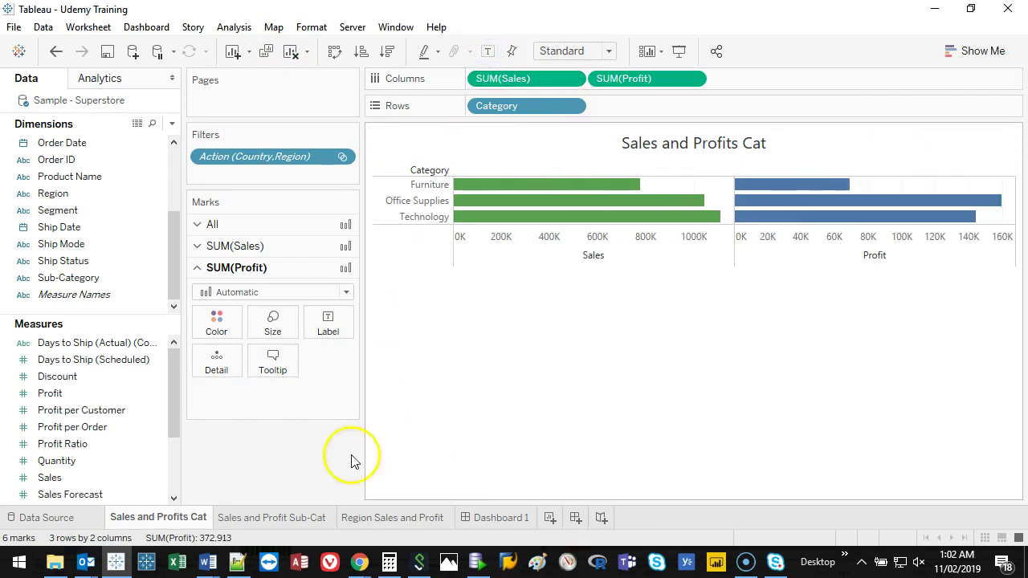
# Drag SUM(Sales) and SUM(Profit) onto Label in their own marks cards.
pyautogui.click(241, 246)
pyautogui.moveTo(529, 79); pyautogui.dragTo(338, 301)
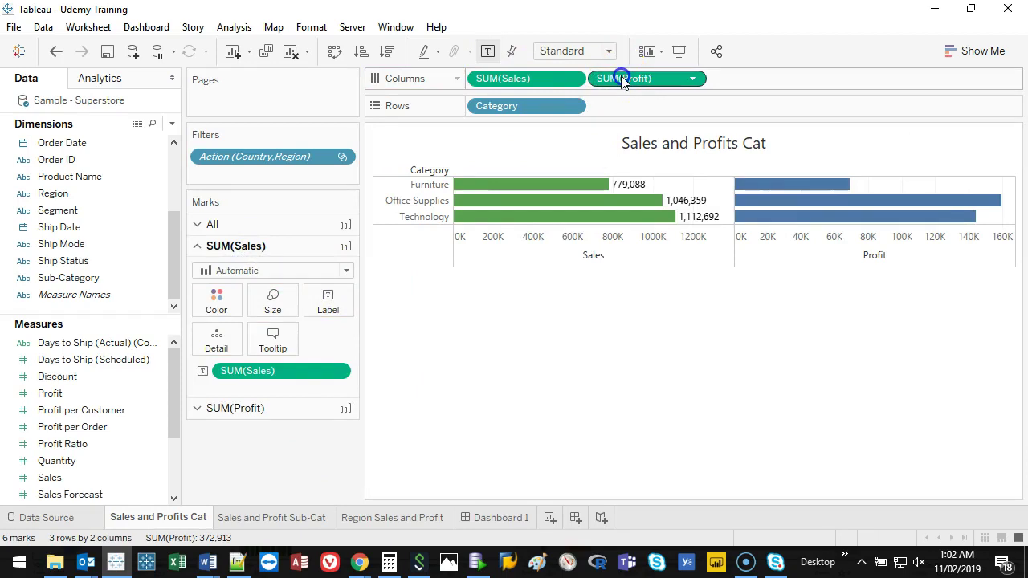
pyautogui.moveTo(615, 79); pyautogui.dragTo(340, 318)
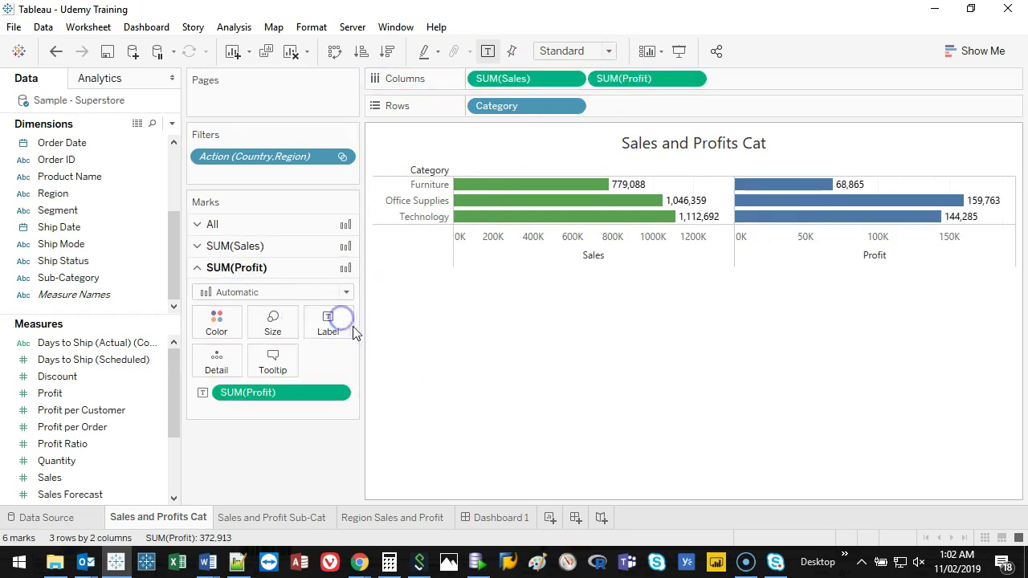
# Back on Dashboard 1, hide the Sub-Category row field label in the Sub-Cat chart.
pyautogui.click(498, 518)
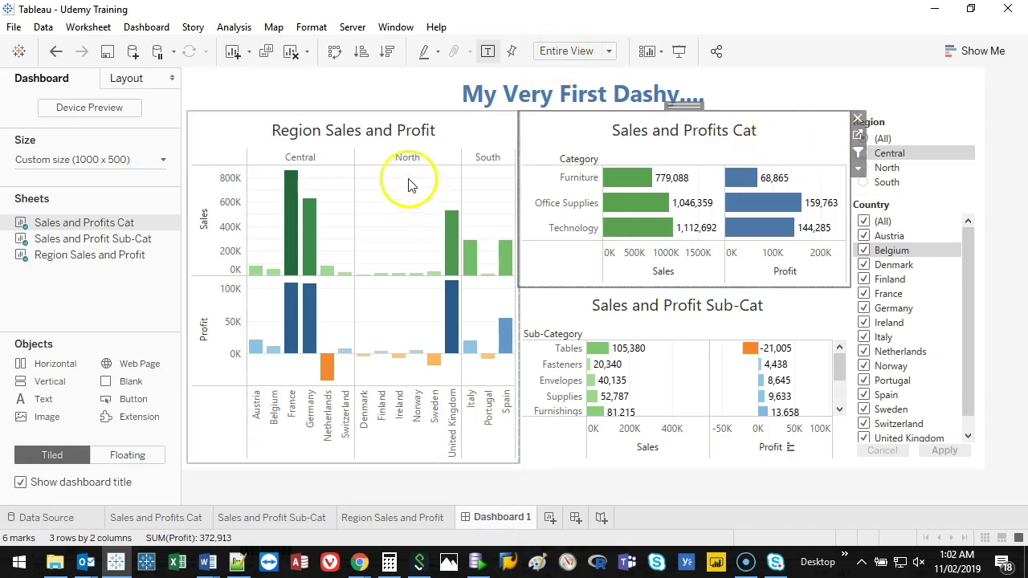
pyautogui.click(490, 117)
pyautogui.click(696, 119)
pyautogui.click(468, 118)
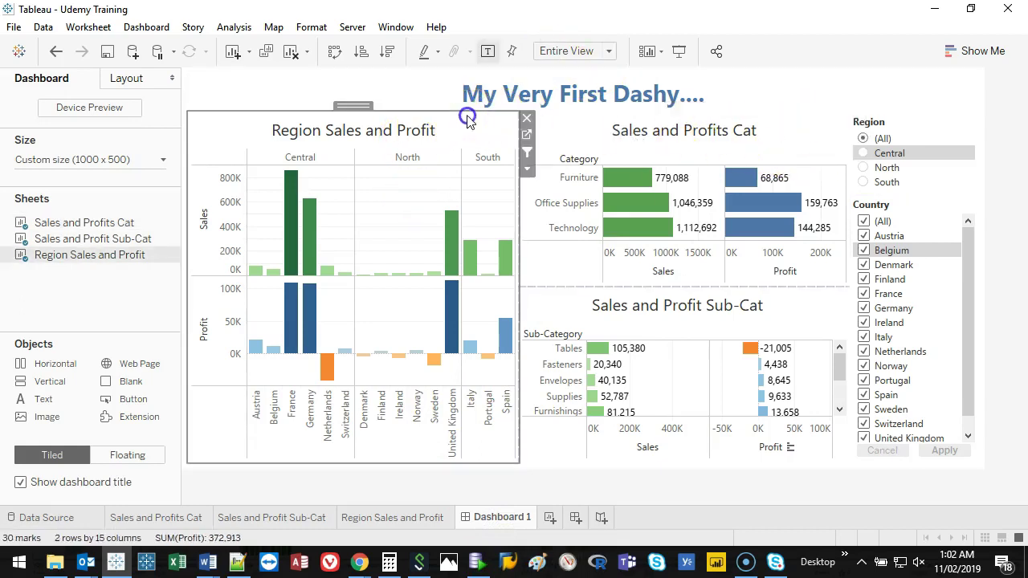
pyautogui.click(562, 298)
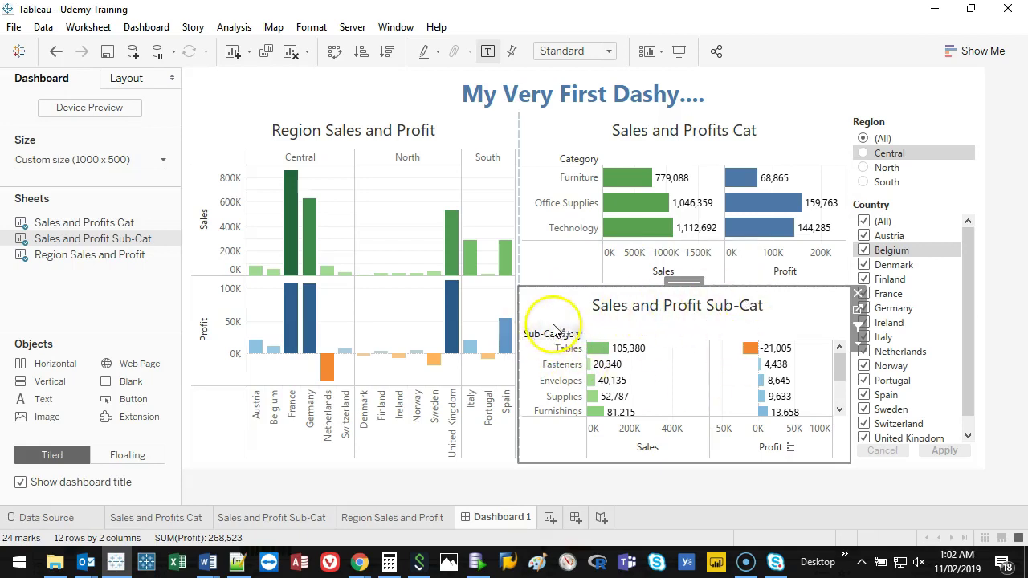
pyautogui.click(537, 336)
pyautogui.click(631, 488)
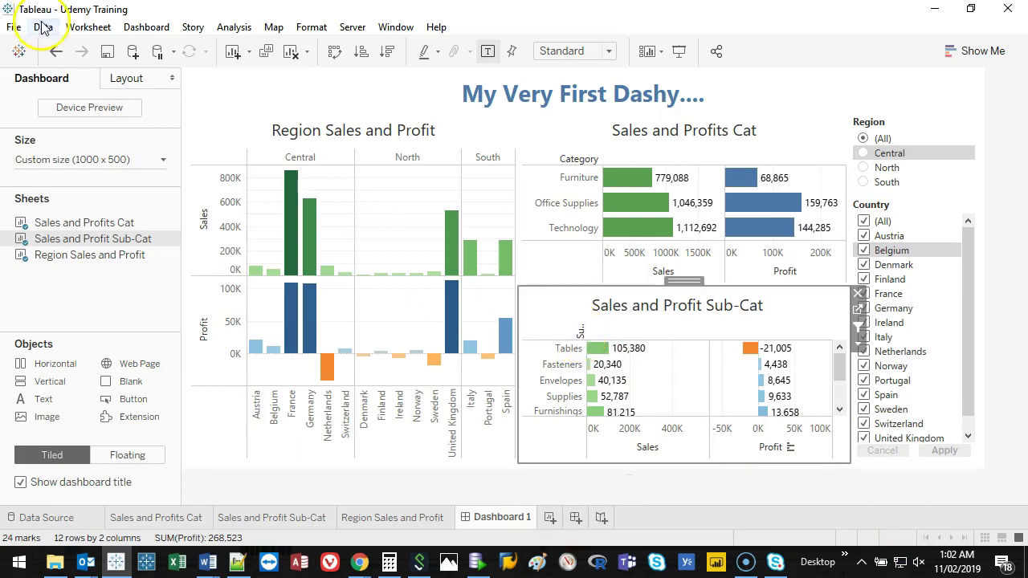
pyautogui.rightClick(545, 331)
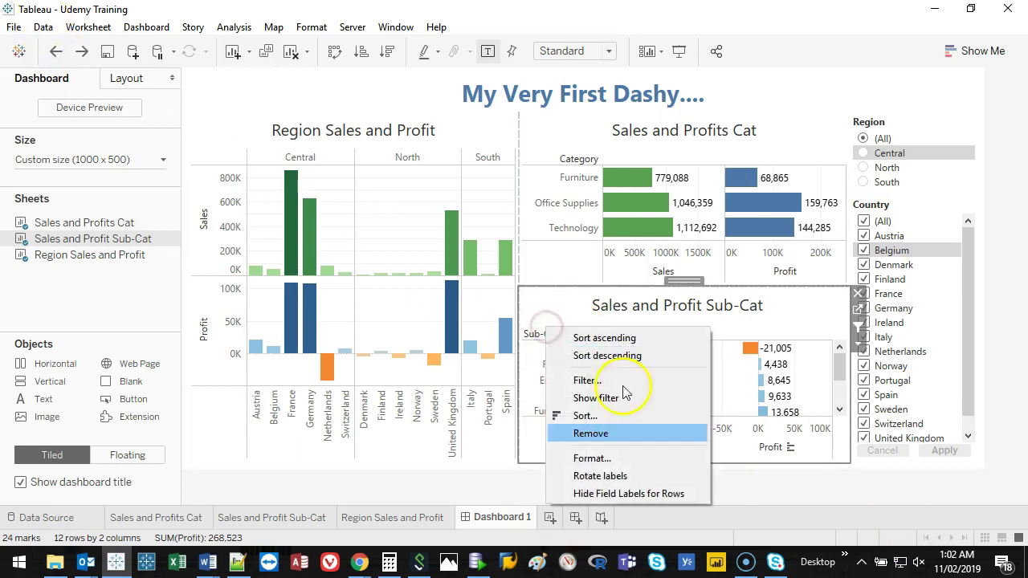
pyautogui.click(604, 556)
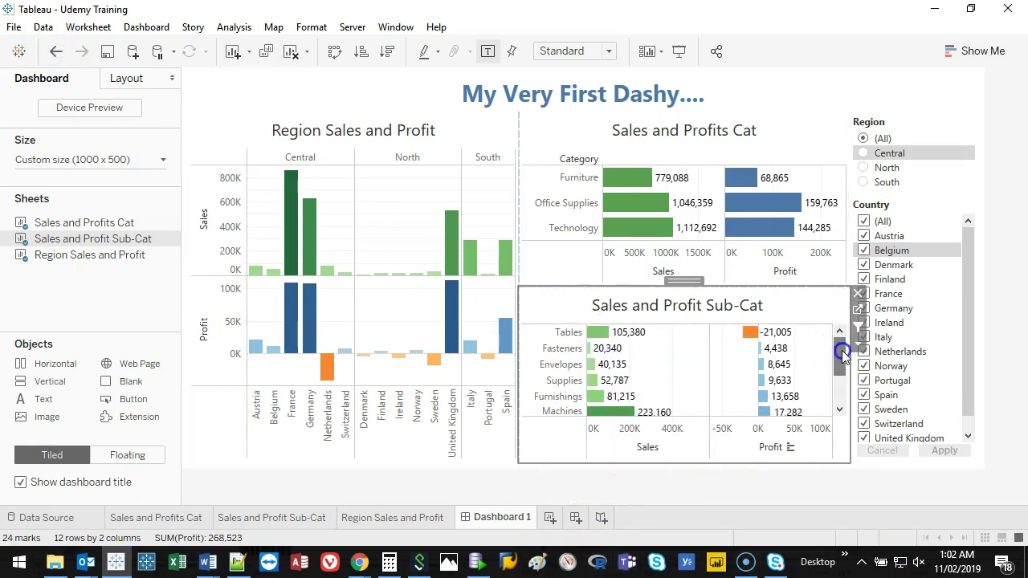
# Drag the divider above the Sub-Cat chart upward to make it taller.
pyautogui.moveTo(841, 350)
pyautogui.mouseDown()
pyautogui.moveTo(848, 383)
pyautogui.moveTo(841, 345)
pyautogui.mouseUp()
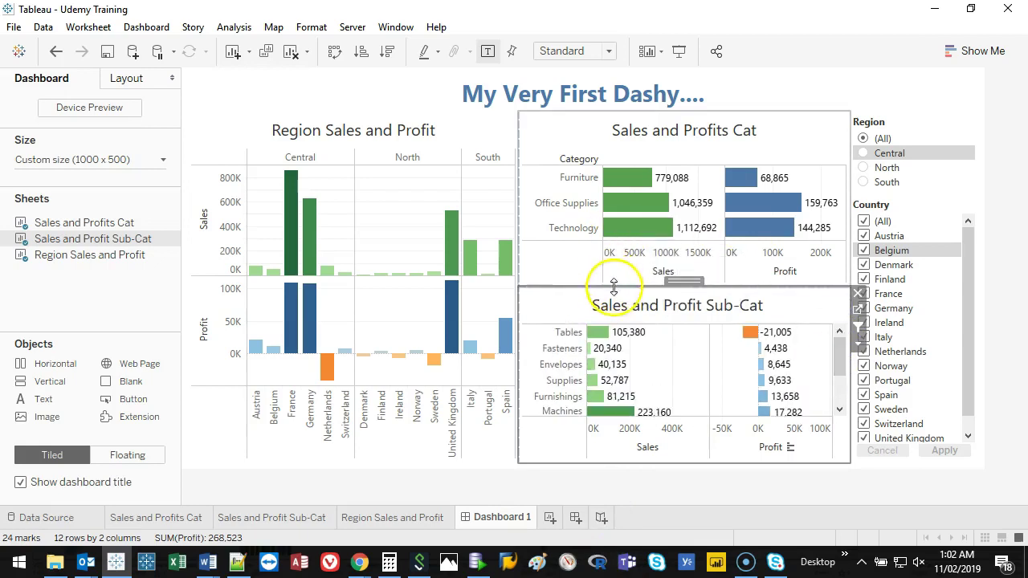
pyautogui.moveTo(612, 274); pyautogui.dragTo(613, 258)
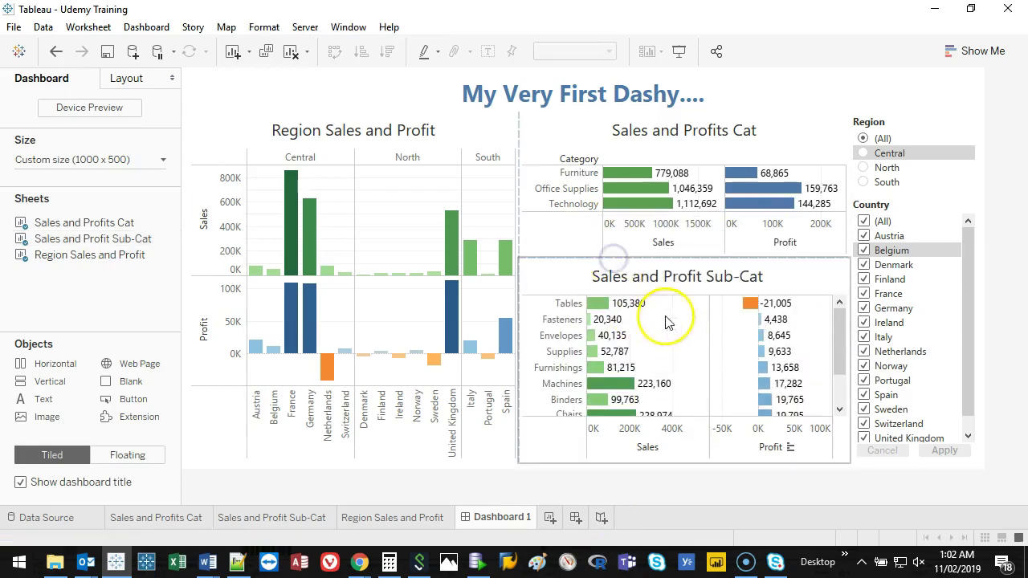
pyautogui.moveTo(839, 329)
pyautogui.mouseDown()
pyautogui.moveTo(840, 317)
pyautogui.moveTo(840, 353)
pyautogui.moveTo(840, 309)
pyautogui.mouseUp()
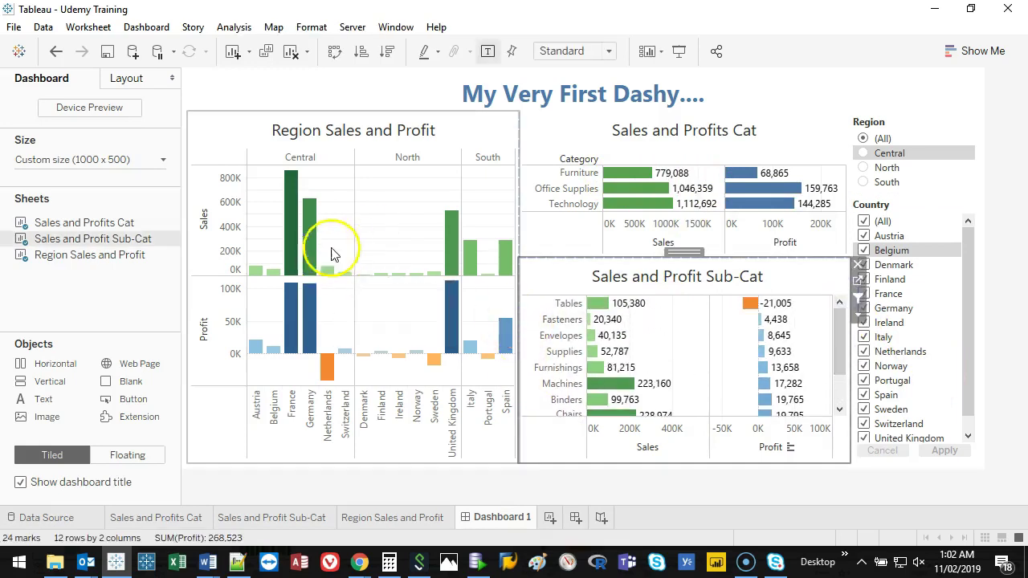
pyautogui.click(787, 126)
pyautogui.moveTo(692, 108); pyautogui.dragTo(409, 354)
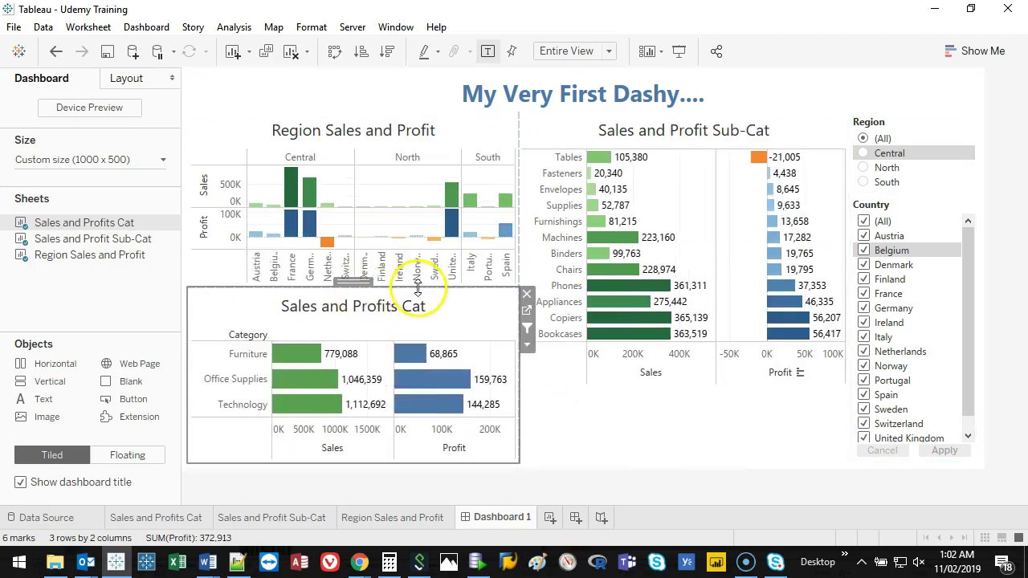
pyautogui.moveTo(452, 286); pyautogui.dragTo(431, 318)
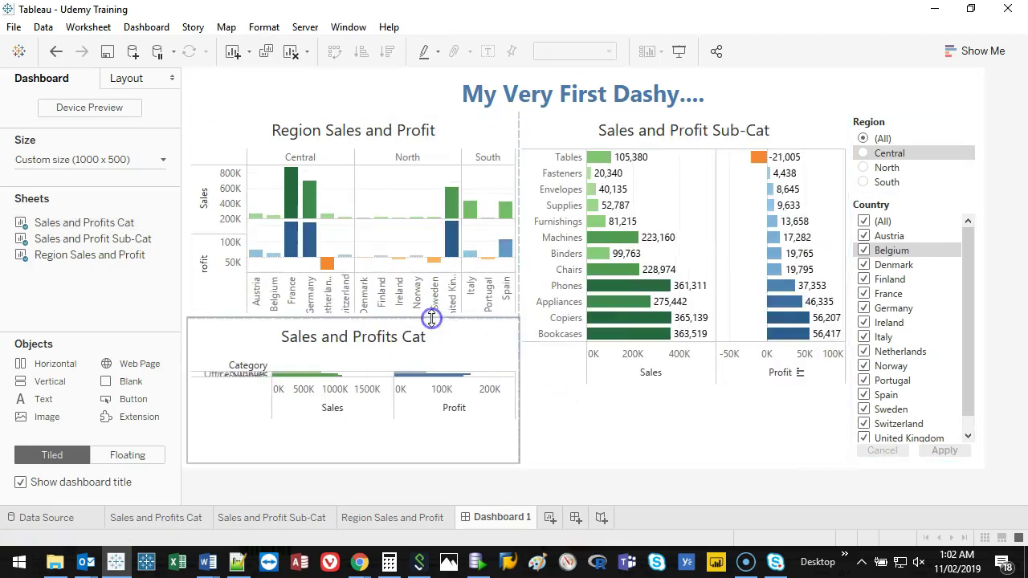
pyautogui.click(56, 51)
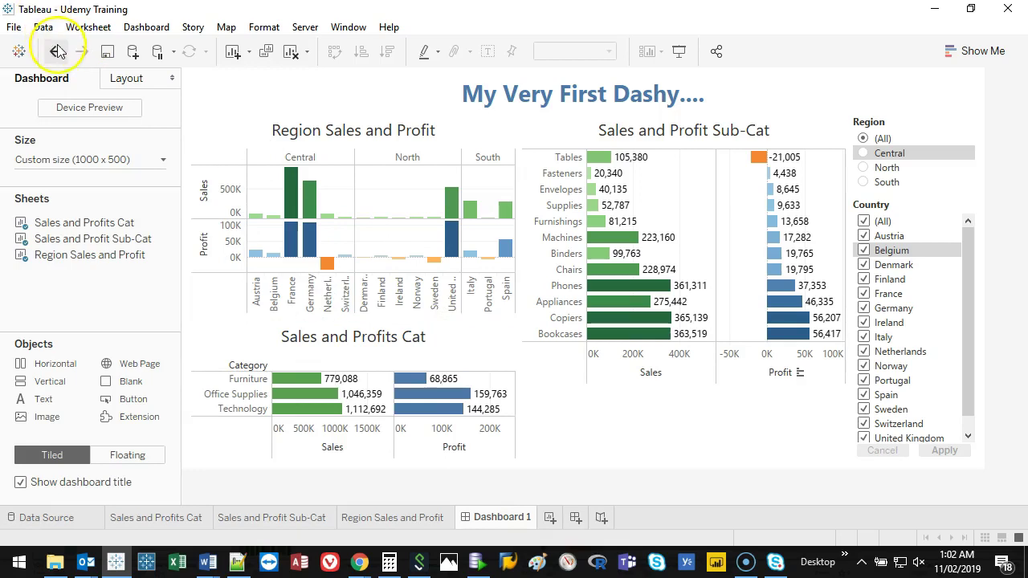
pyautogui.click(54, 51)
pyautogui.click(54, 51)
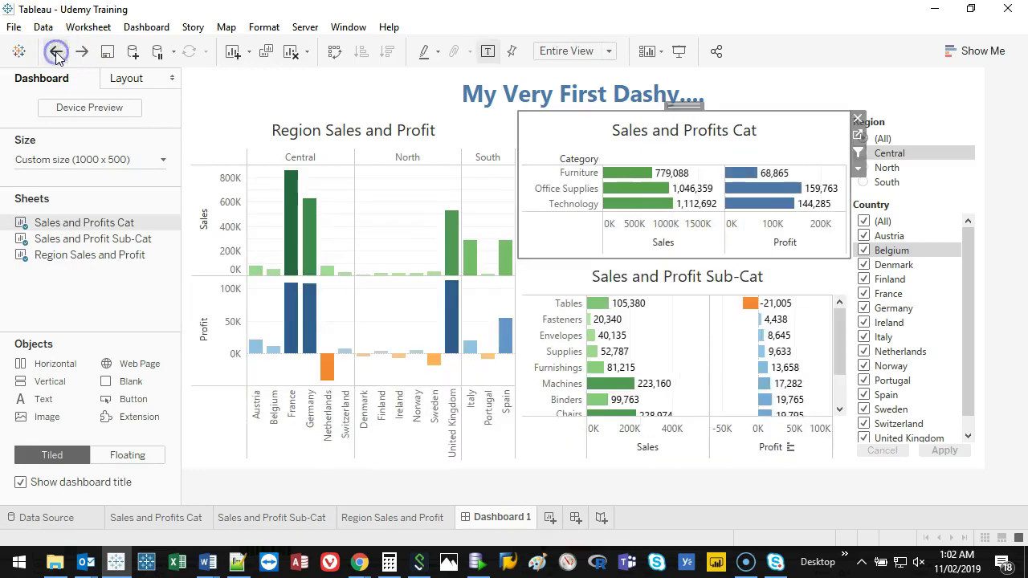
# Replace the Sub-Cat chart's <Sheet Name> title with 'Sub-Category'.
pyautogui.doubleClick(663, 276)
pyautogui.moveTo(695, 227); pyautogui.dragTo(438, 223)
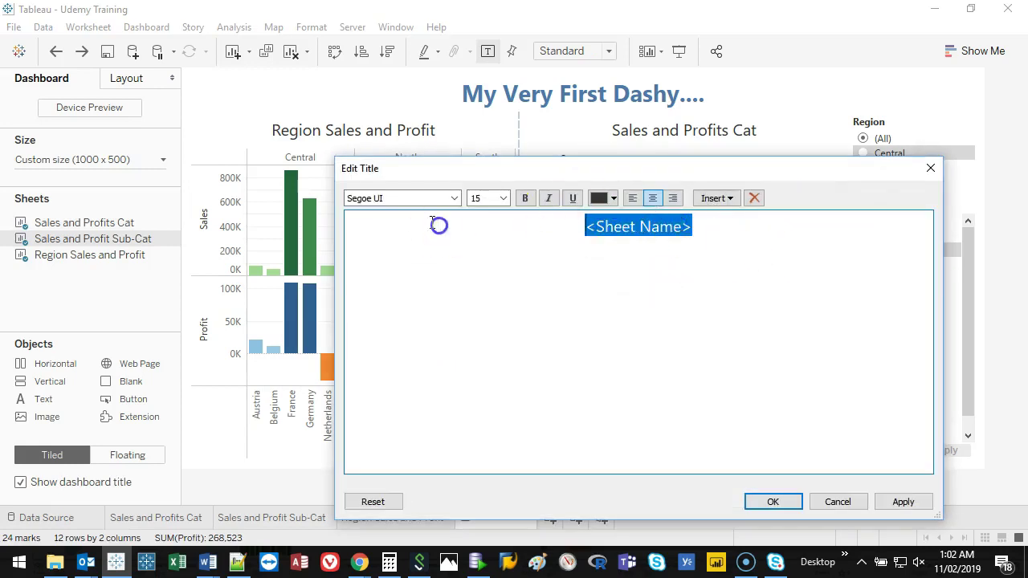
pyautogui.write('Sub-Category')
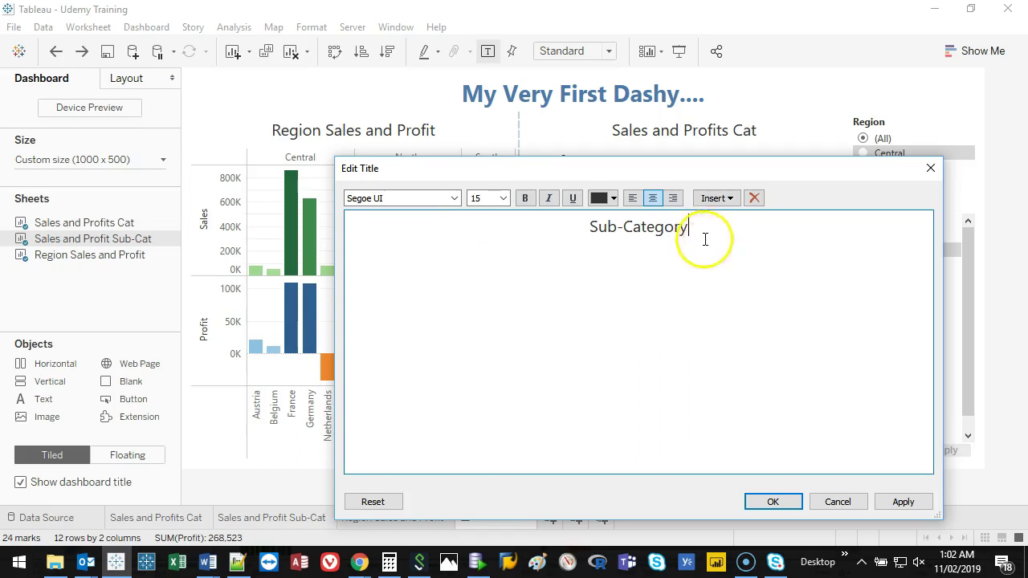
pyautogui.click(786, 500)
# Set the Sub-Category title font size to 11.
pyautogui.doubleClick(686, 274)
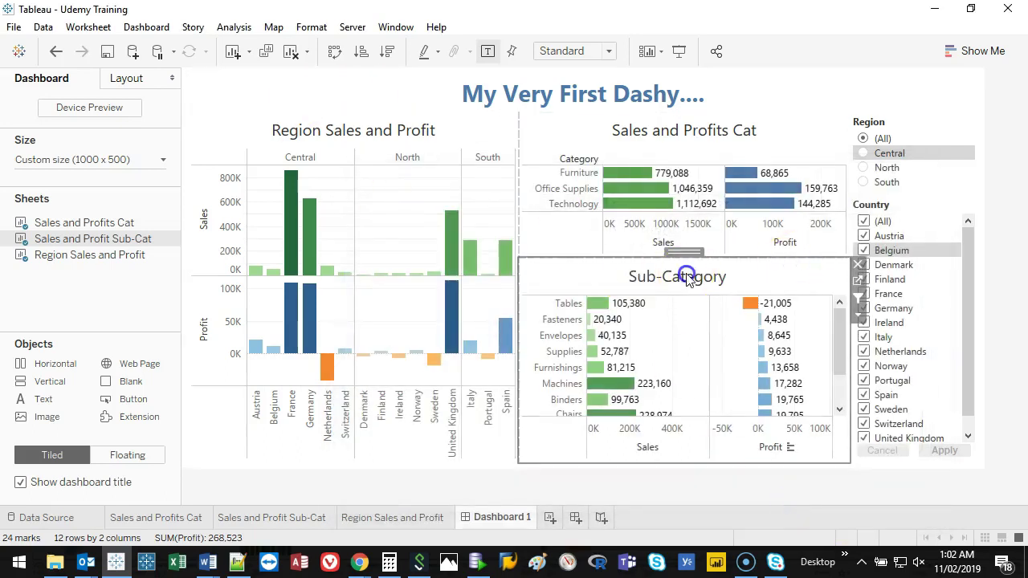
pyautogui.moveTo(689, 227); pyautogui.dragTo(607, 207)
pyautogui.click(507, 198)
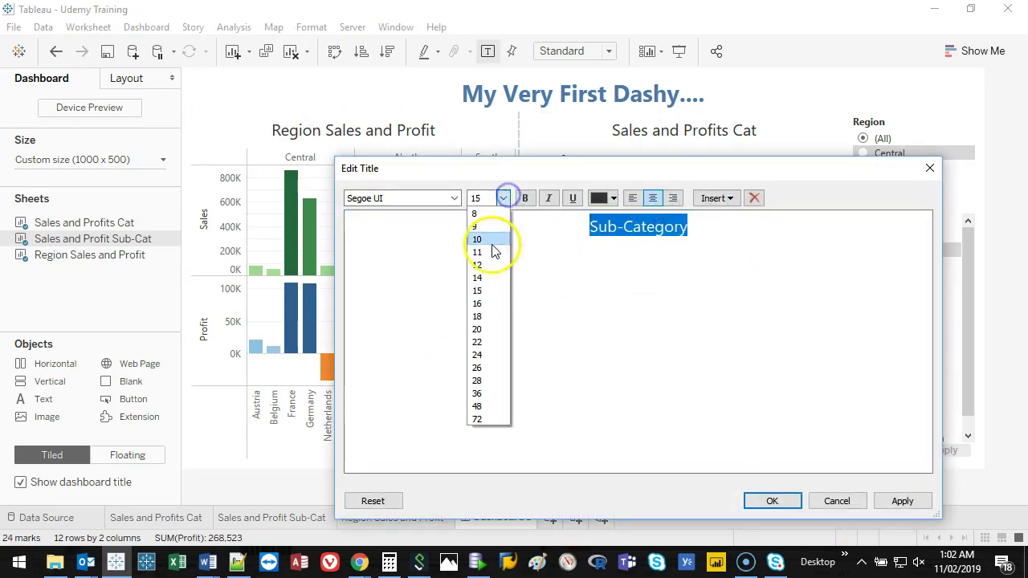
pyautogui.click(491, 250)
pyautogui.click(770, 500)
pyautogui.click(1013, 306)
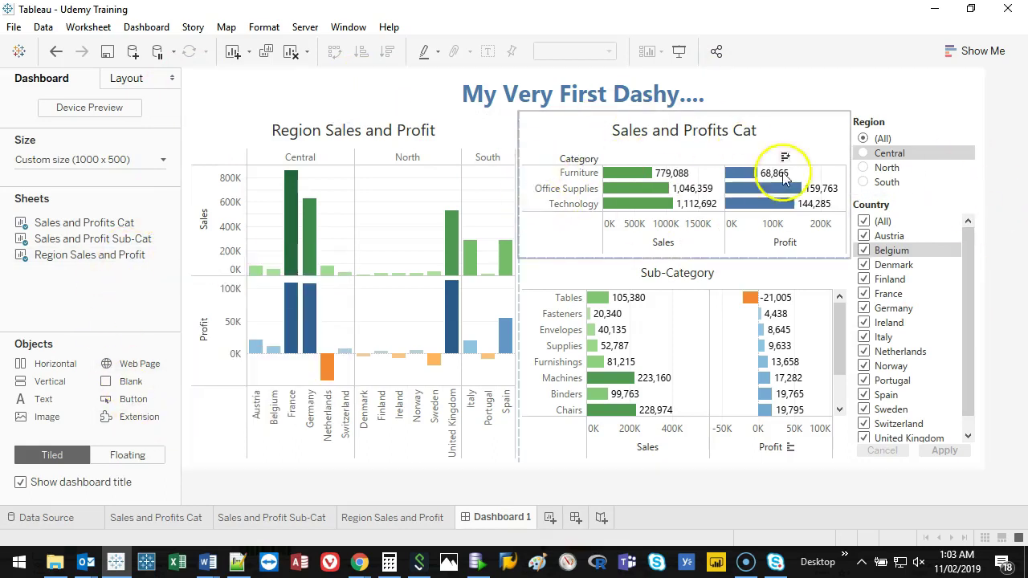
# Hide the Category row field label on the Sales and Profits Cat chart.
pyautogui.rightClick(562, 162)
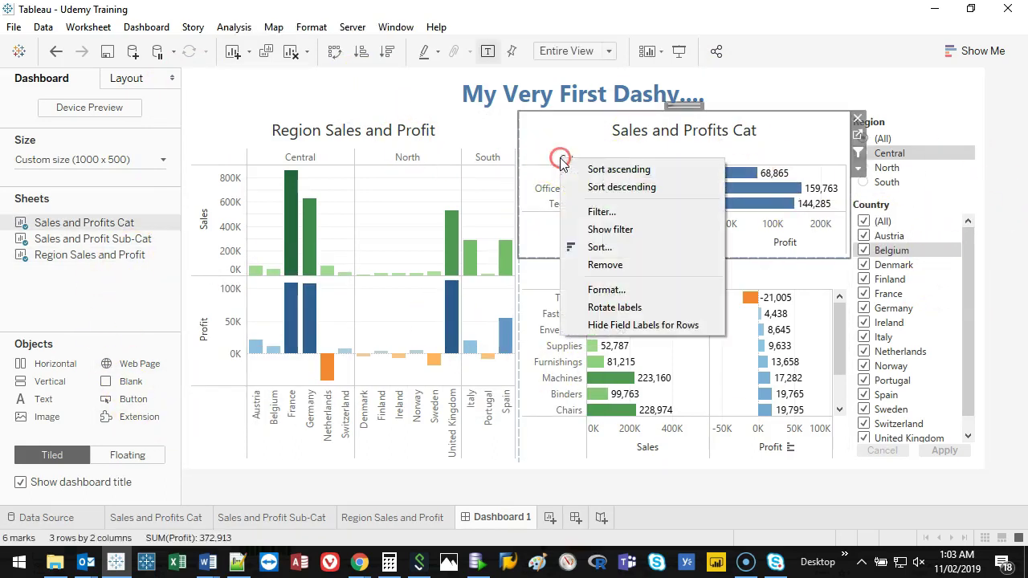
pyautogui.click(615, 323)
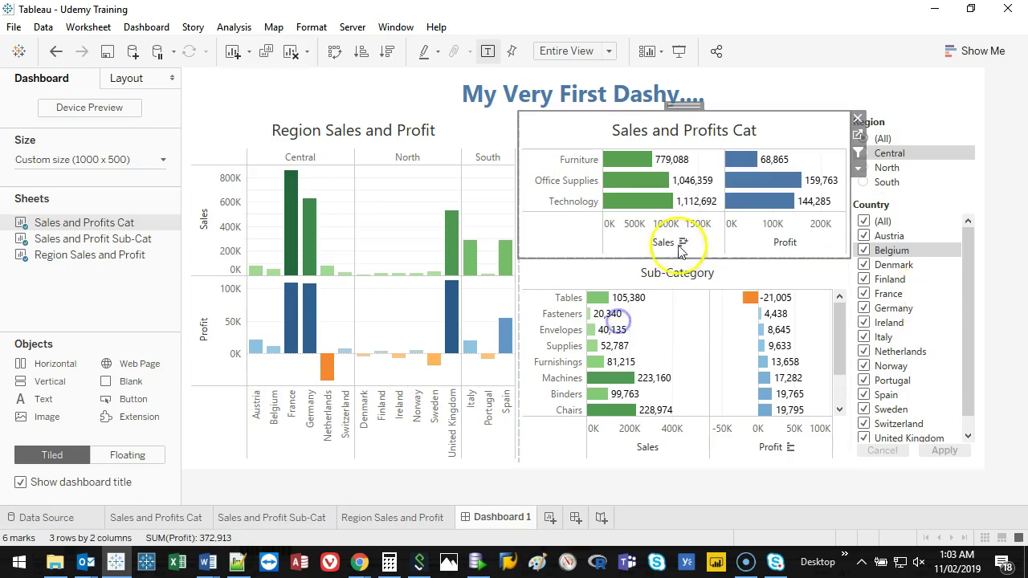
pyautogui.click(1009, 264)
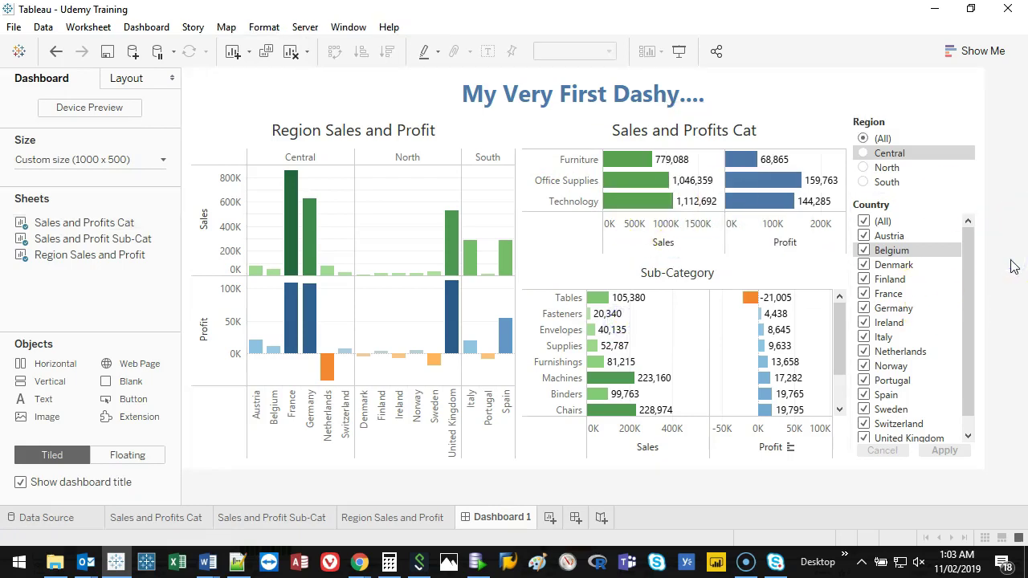